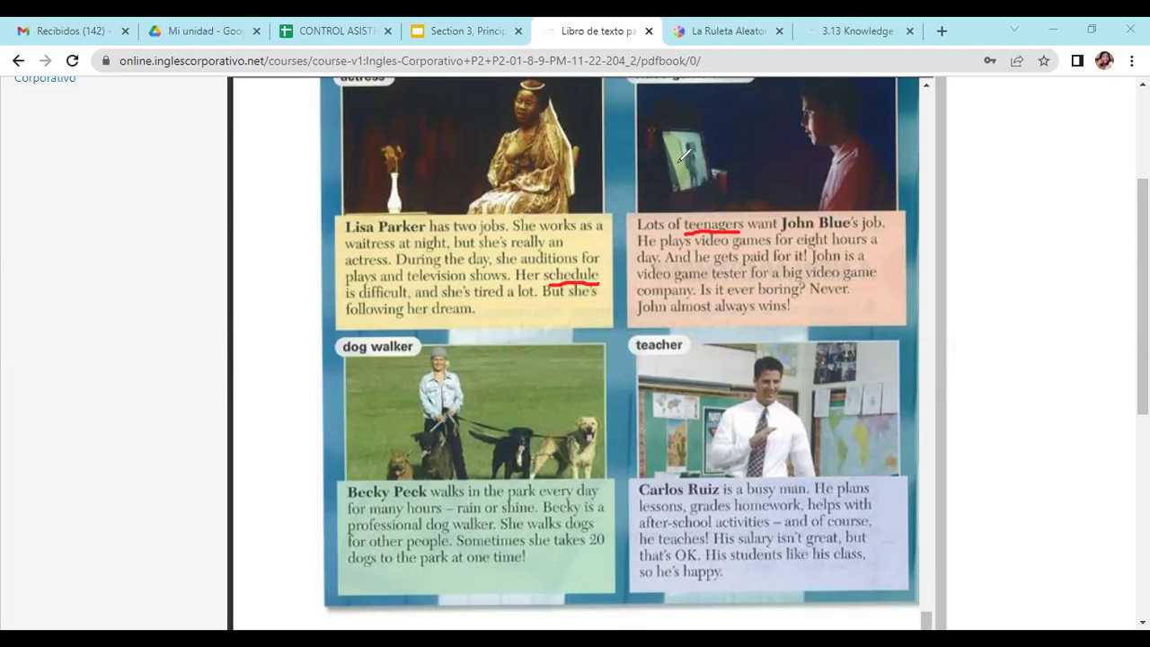
Erase the red underlines drawn on the job profiles reading and switch to the 3.13 Knowledge Check page
key(e)
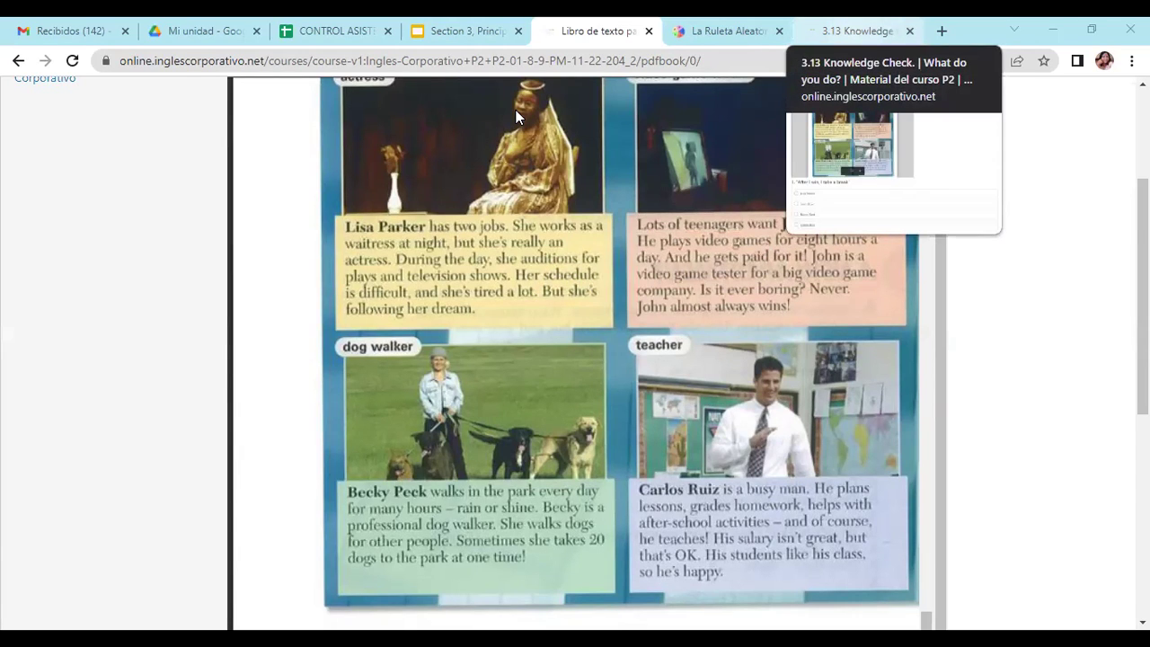
click(854, 31)
scroll(844, 179, up, 5)
scroll(796, 186, up, 3)
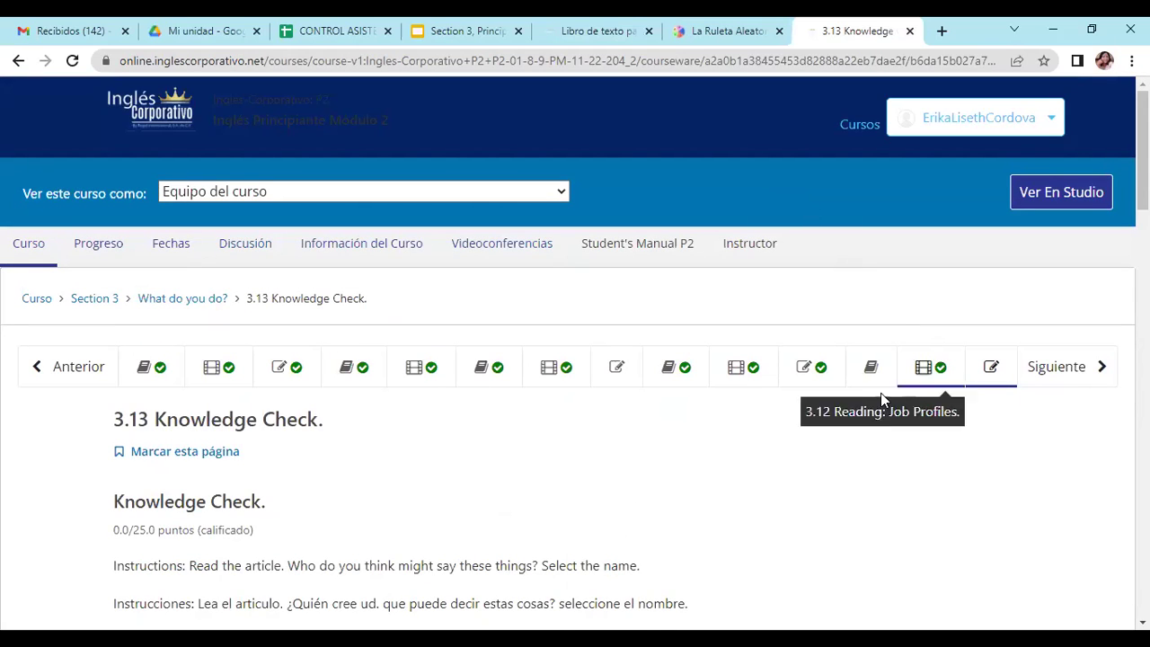
Look through the 3.13 Knowledge Check, examining its instructions, the embedded article and the questions about who might say each sentence
scroll(829, 407, down, 3)
scroll(829, 401, down, 10)
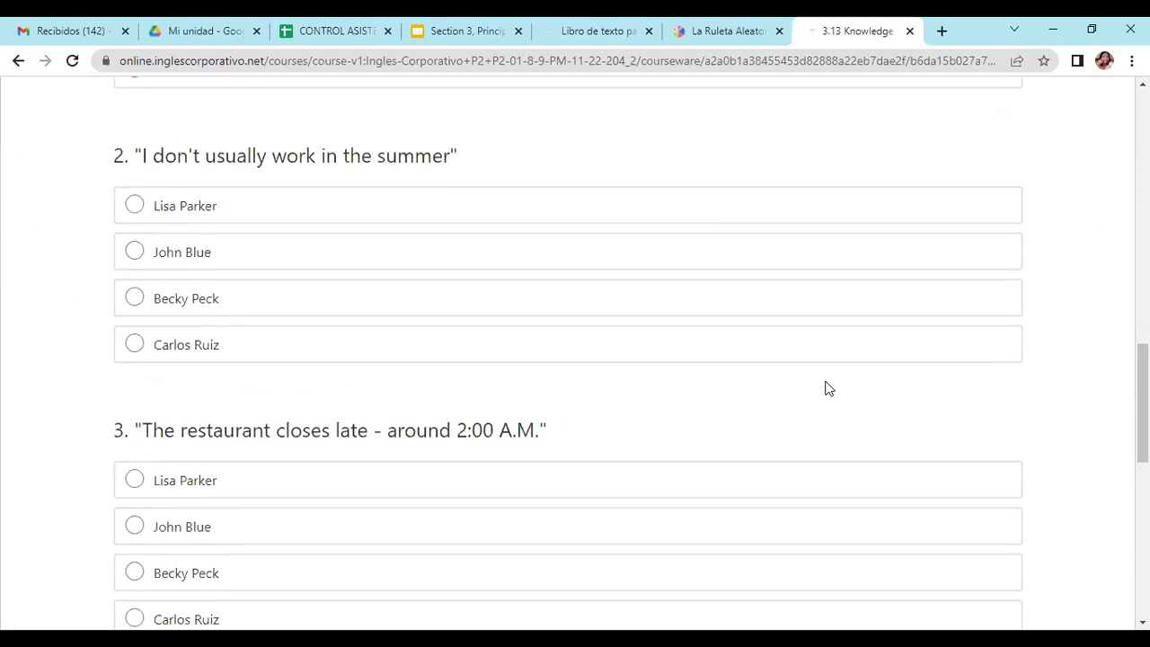
scroll(826, 387, up, 2)
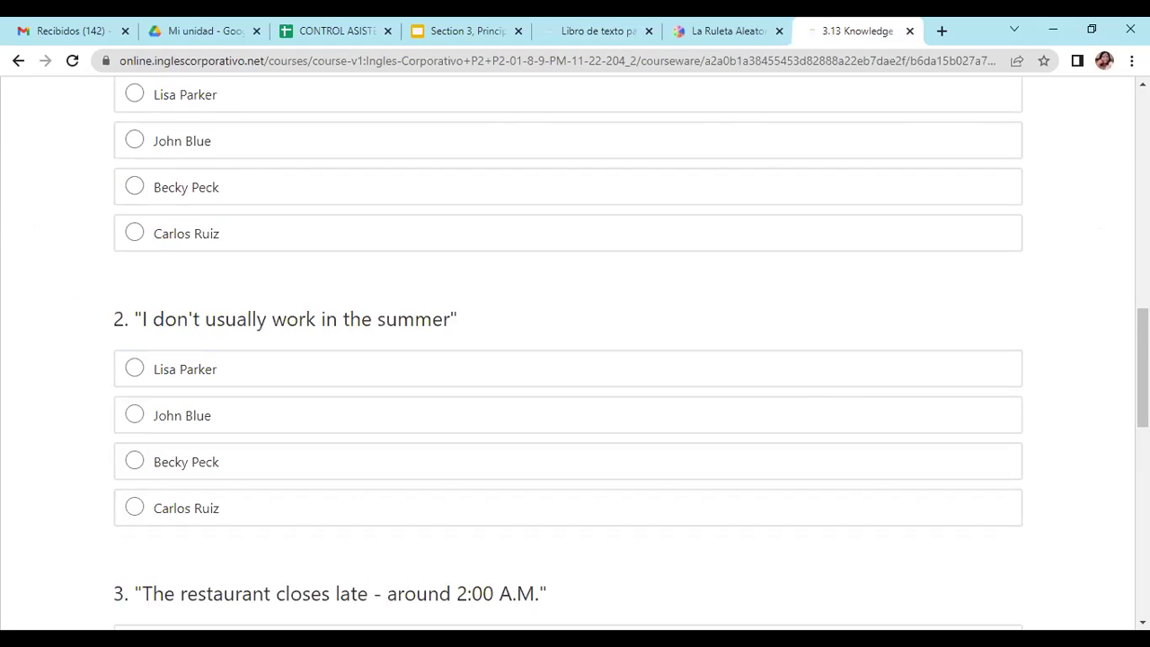
scroll(747, 222, up, 3)
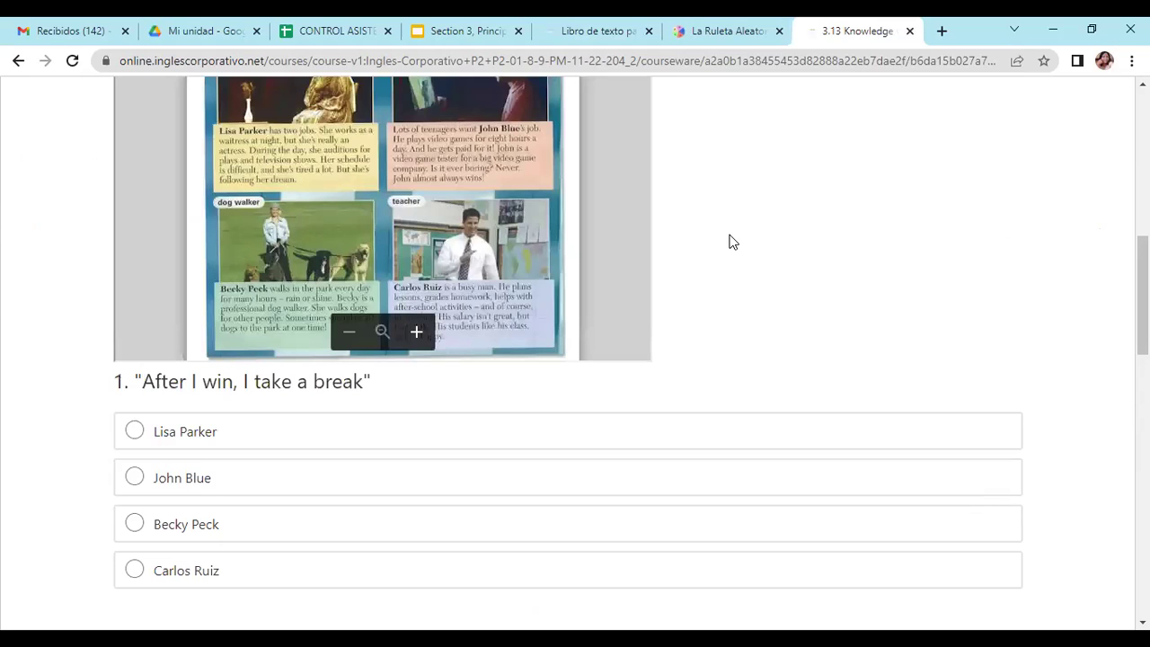
scroll(734, 243, up, 8)
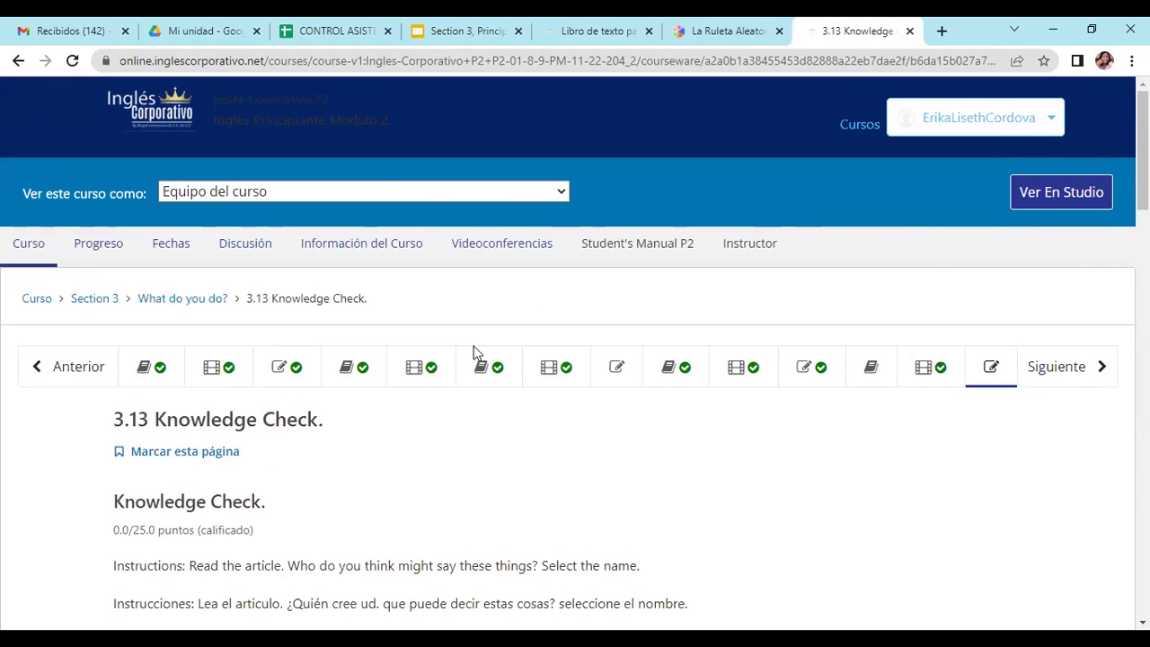
scroll(475, 354, down, 10)
scroll(473, 352, up, 2)
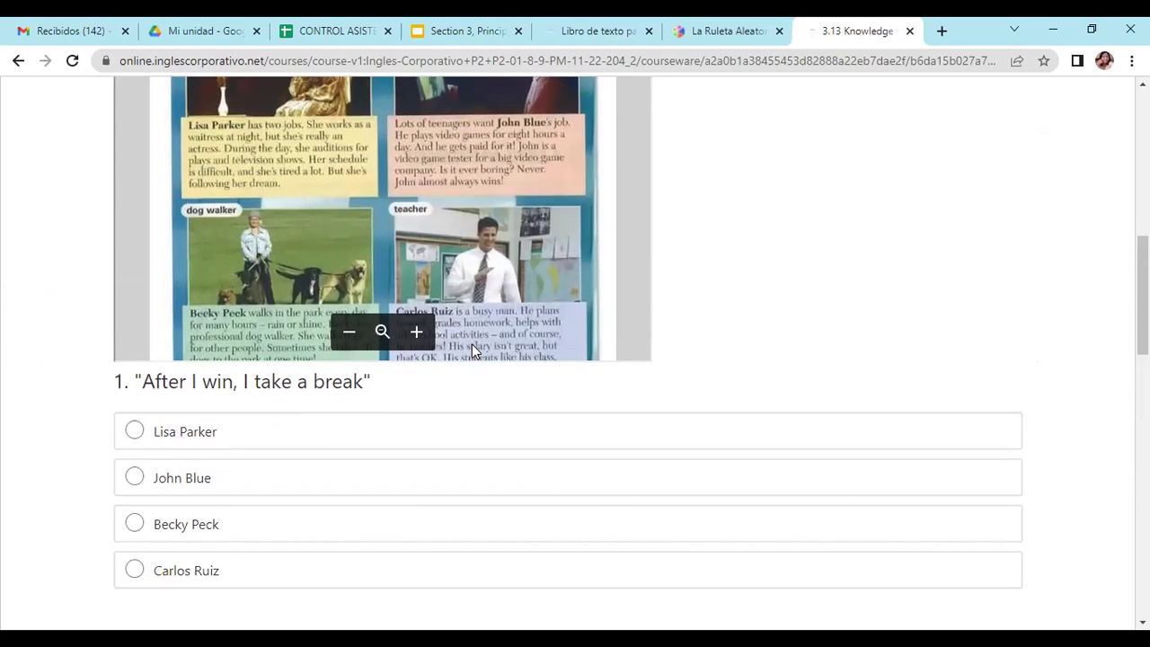
scroll(82, 333, up, 2)
scroll(82, 334, down, 5)
scroll(652, 309, up, 3)
scroll(1051, 211, up, 8)
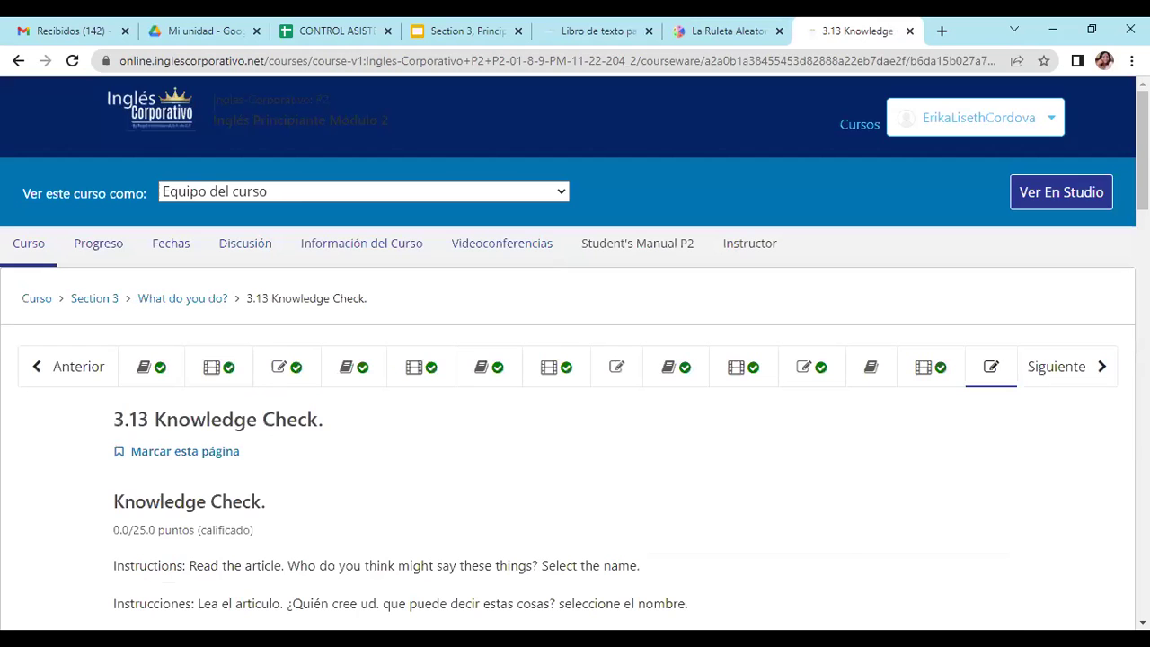
Advance to the Midterm's A. Listening exercise and review its instructions, audio player and first questions
click(1056, 362)
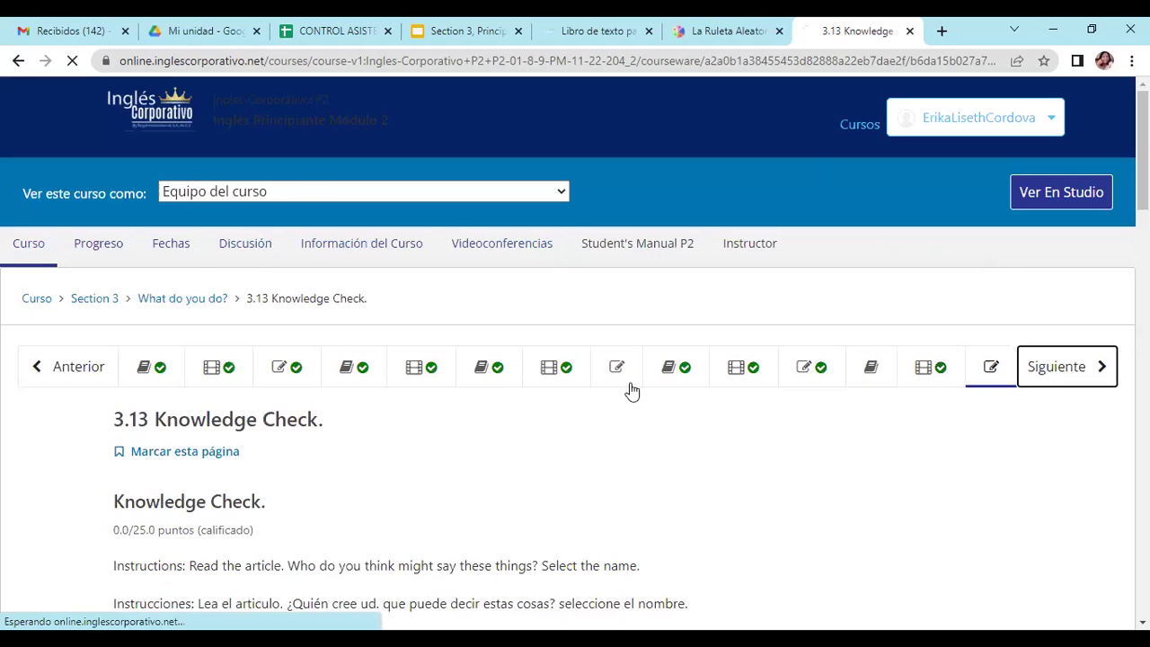
scroll(893, 317, down, 5)
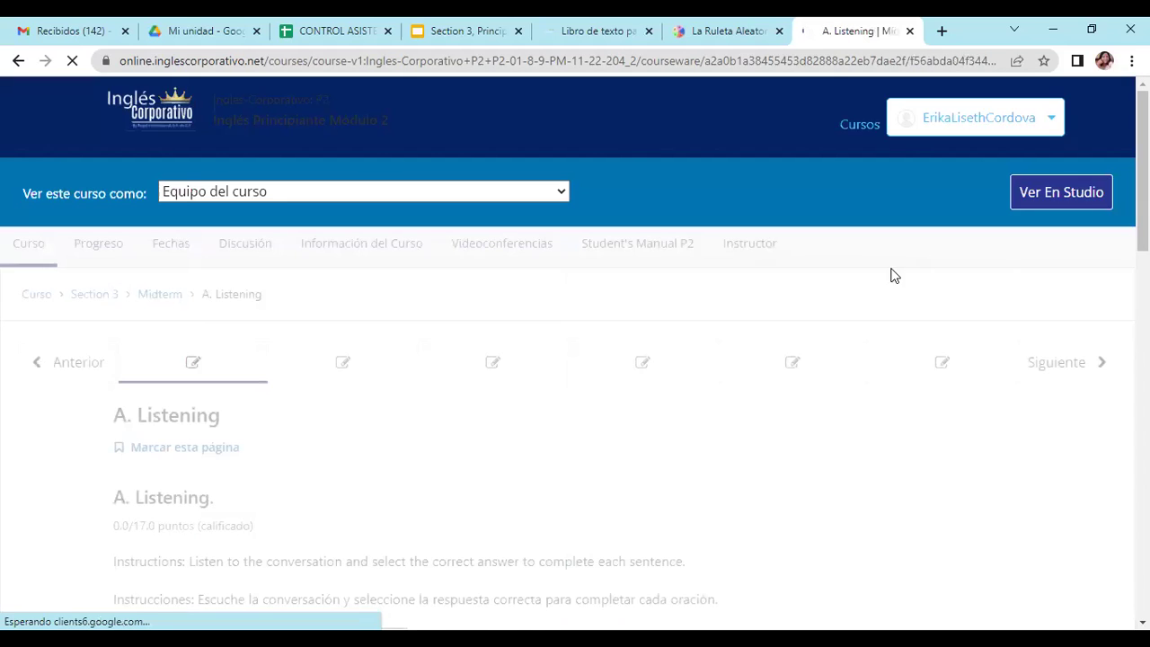
scroll(447, 391, down, 5)
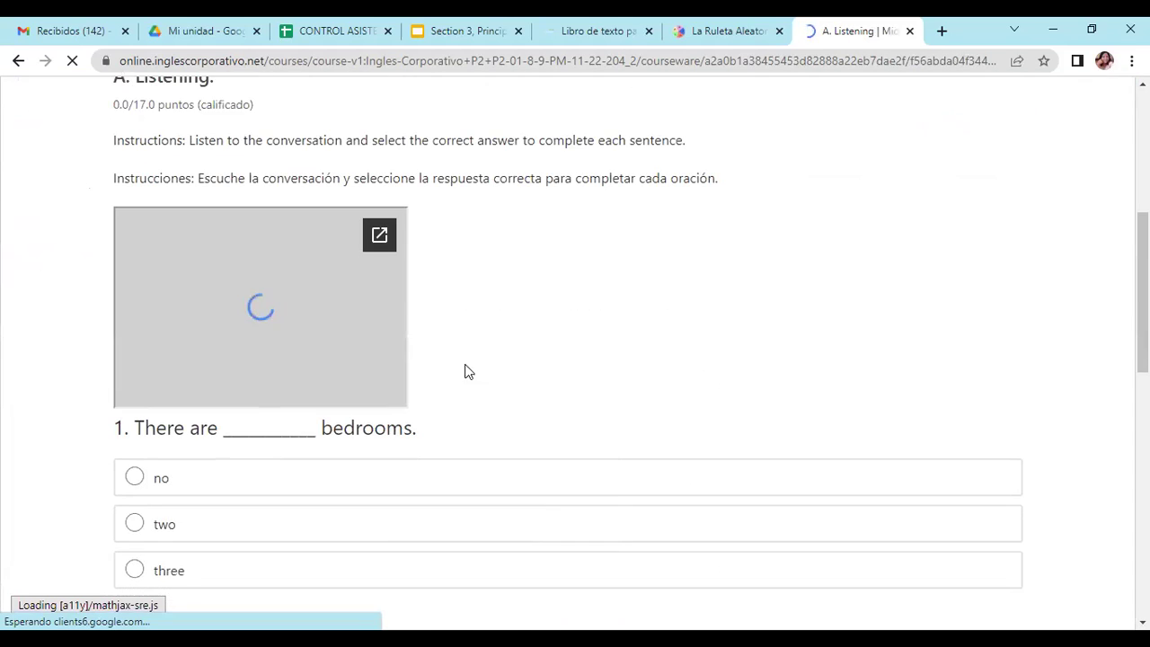
scroll(541, 326, down, 5)
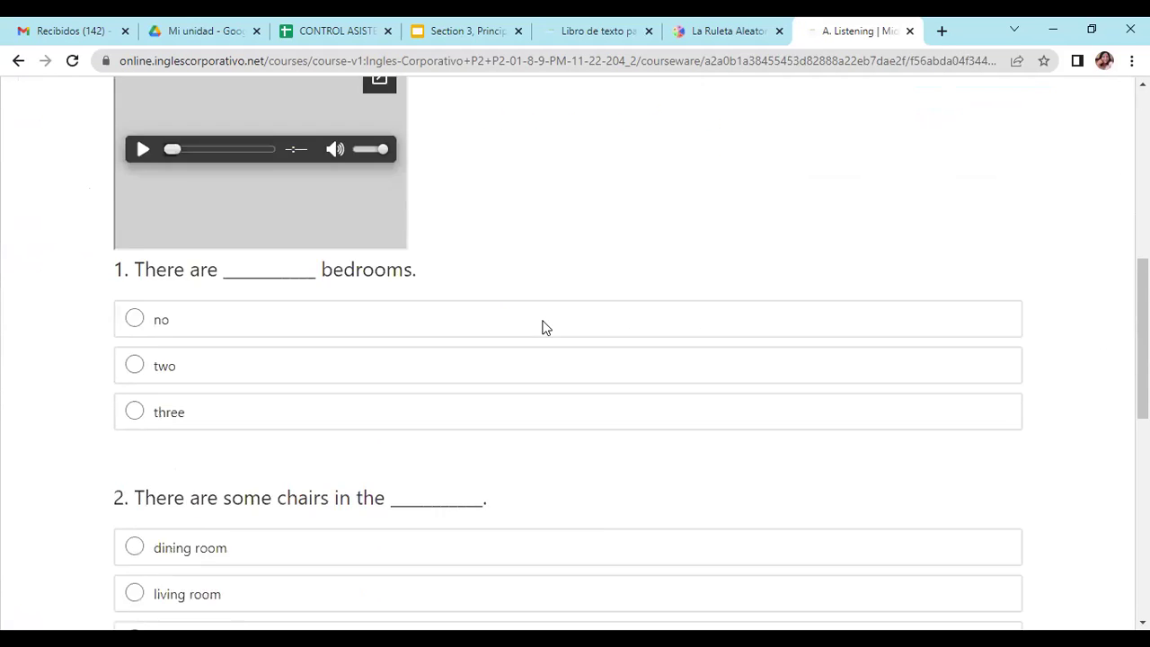
scroll(542, 326, up, 3)
scroll(543, 329, up, 4)
scroll(542, 329, down, 1)
scroll(543, 329, up, 2)
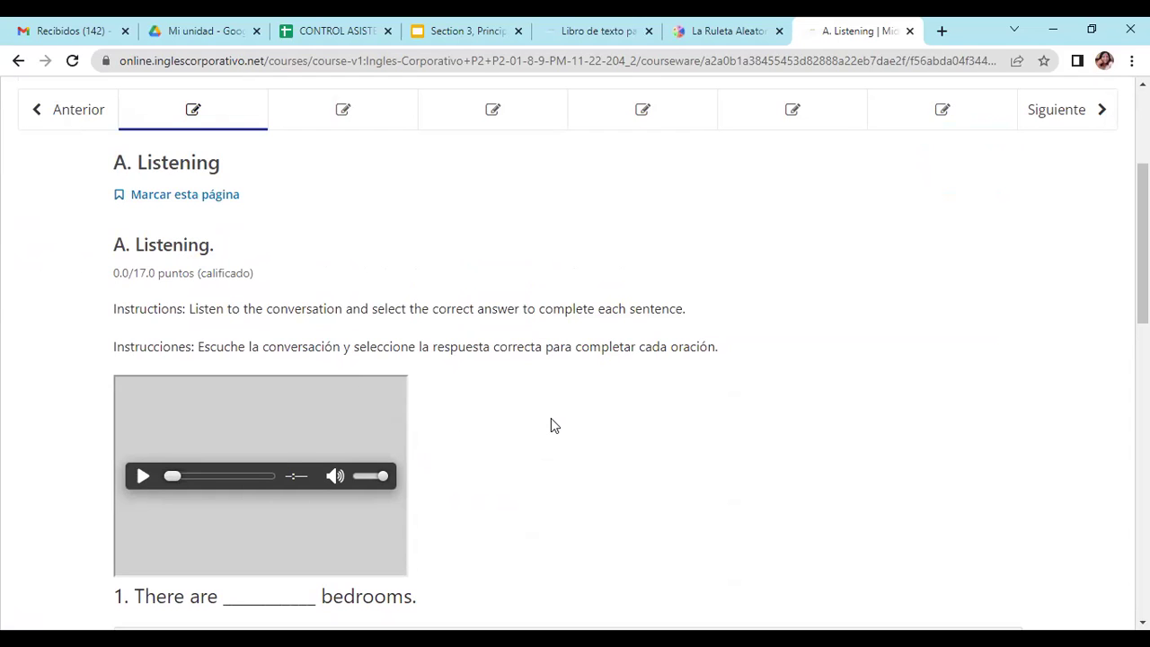
scroll(616, 296, down, 2)
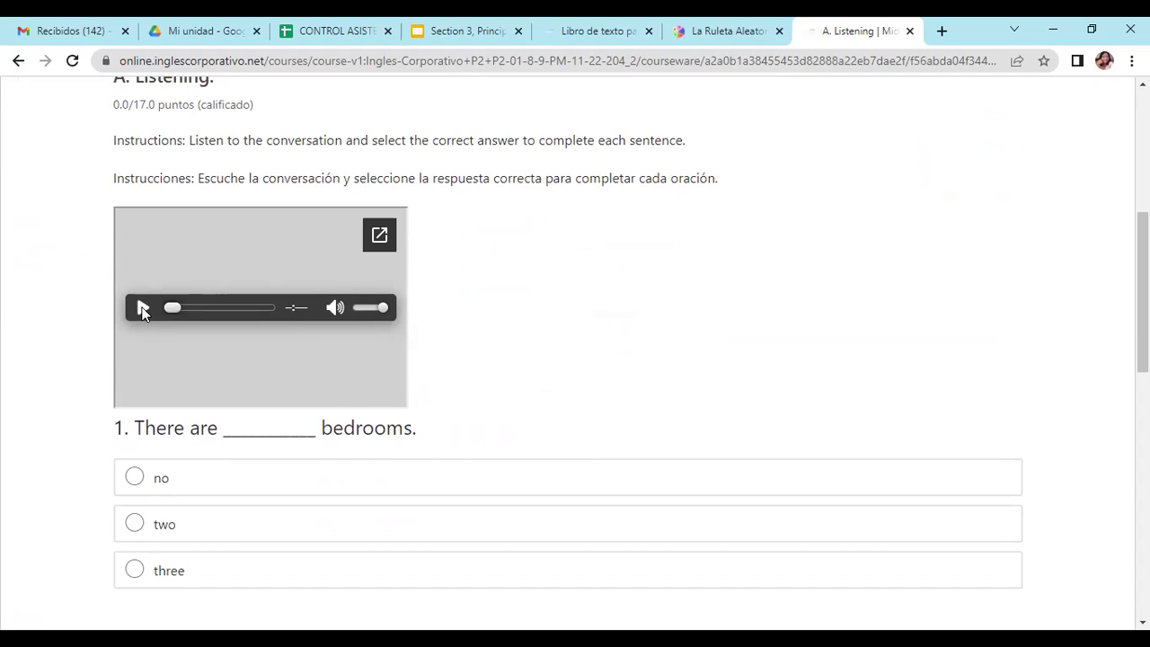
scroll(329, 308, up, 2)
scroll(329, 308, down, 2)
Open the embedded listening audio in its own tab, start playing it and return to the A. Listening exercise
click(379, 235)
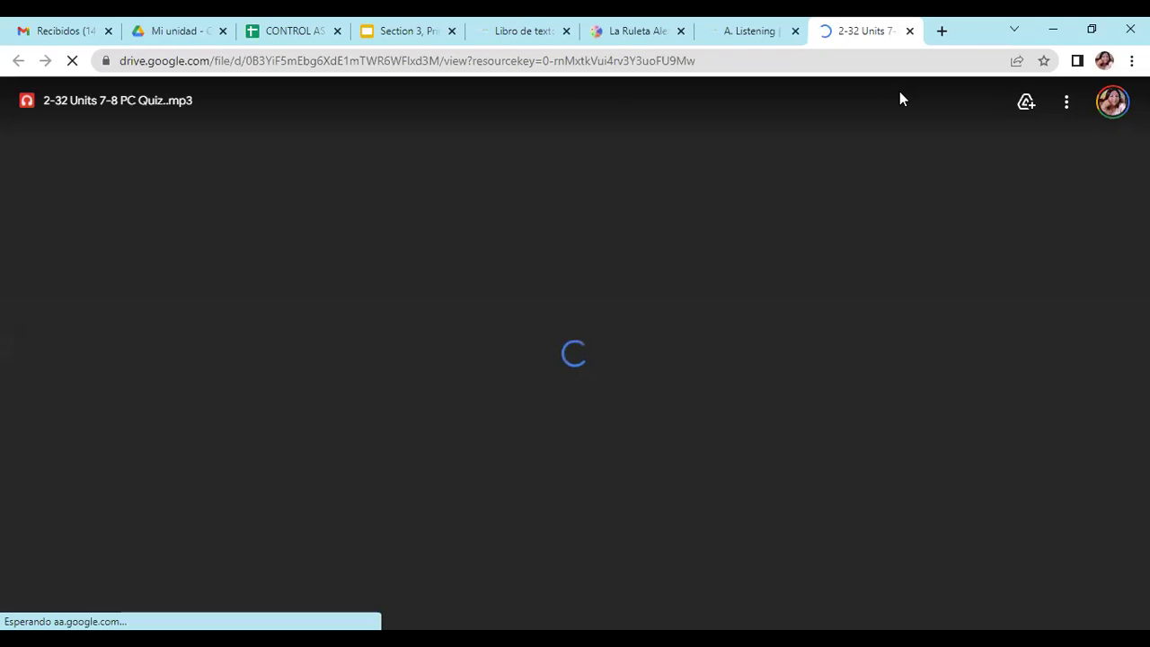
click(455, 272)
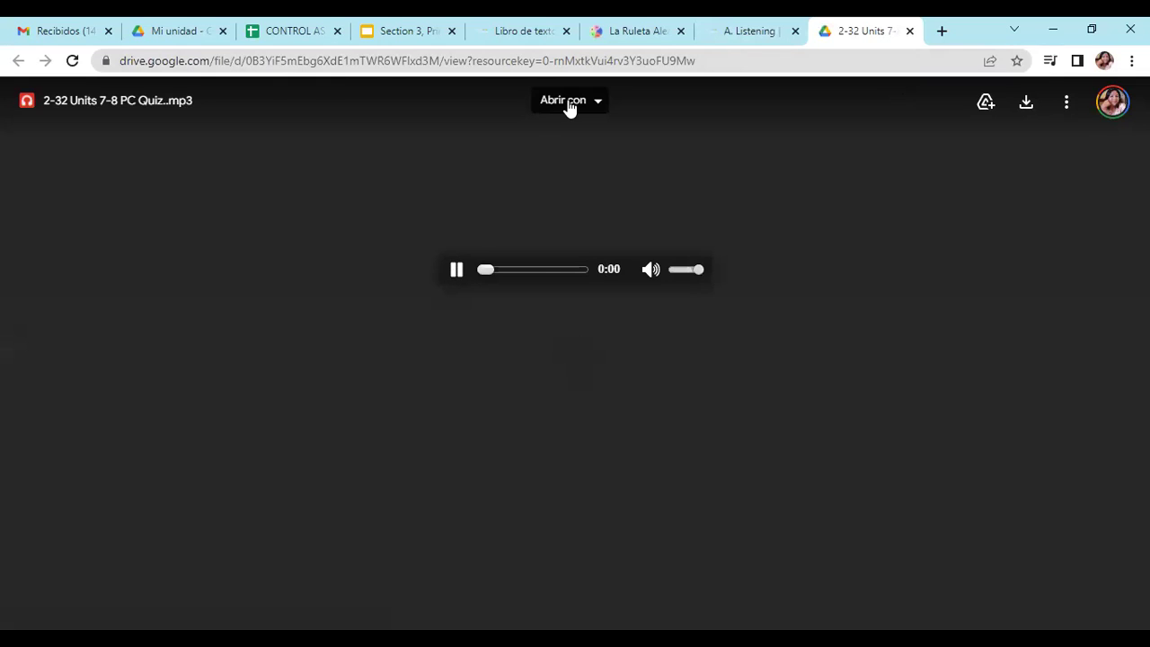
key(ctrl+shift+Tab)
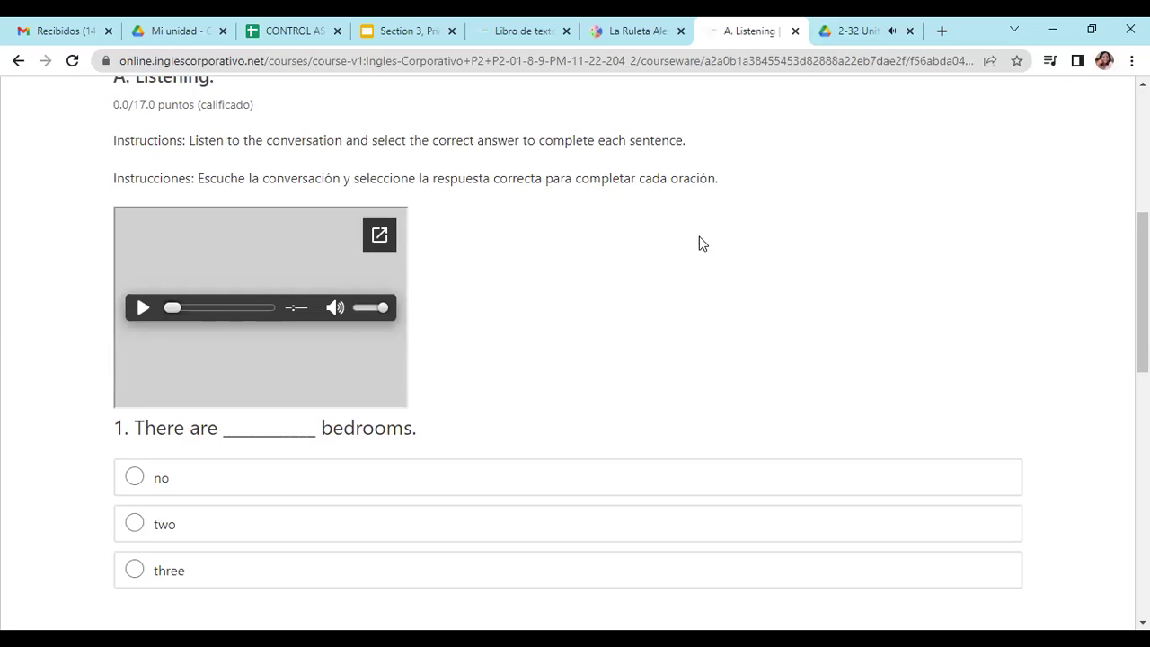
Pause the listening audio at 0:12 and answer question 1 about the bedrooms with "three"
scroll(699, 244, down, 1)
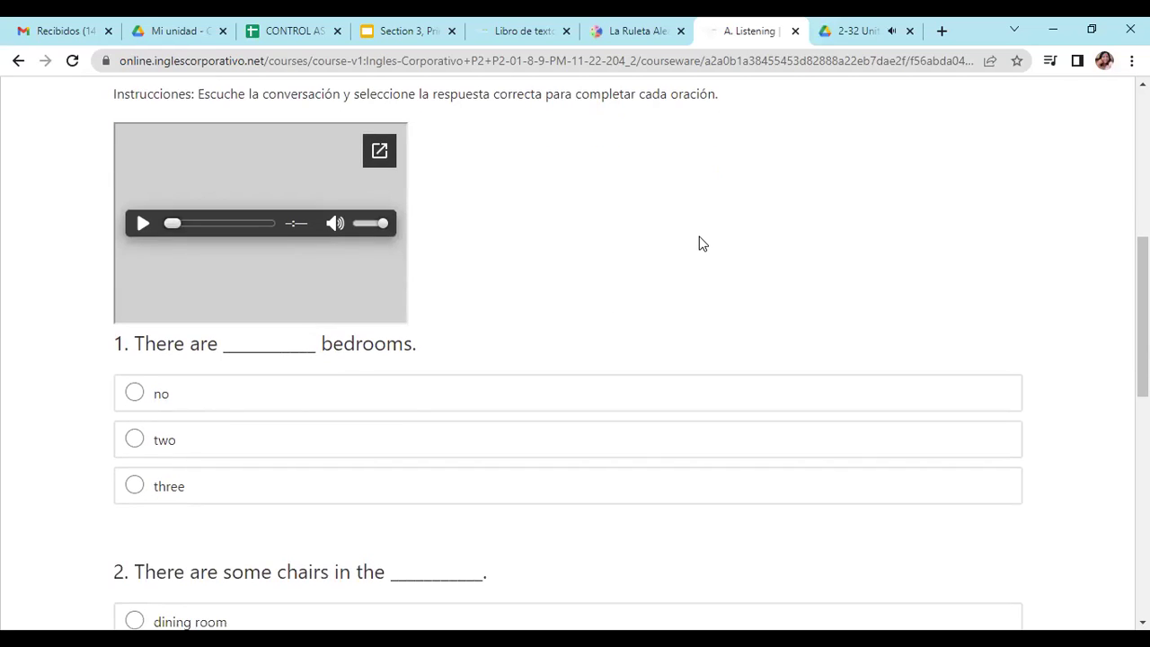
key(ctrl+Tab)
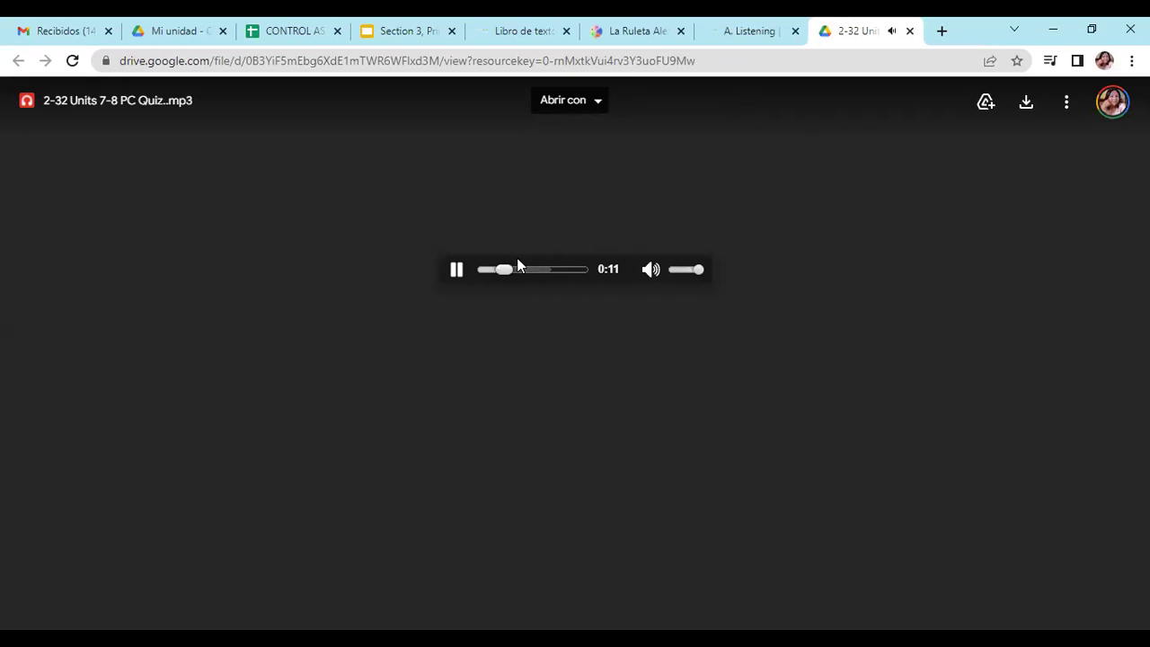
click(456, 271)
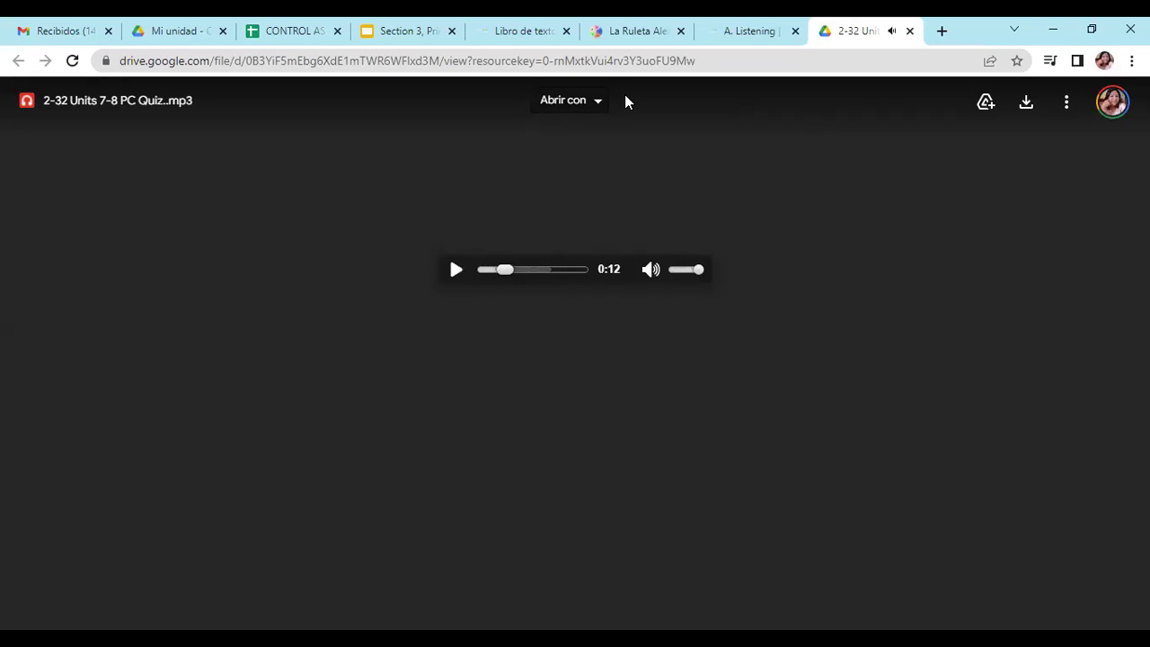
click(762, 33)
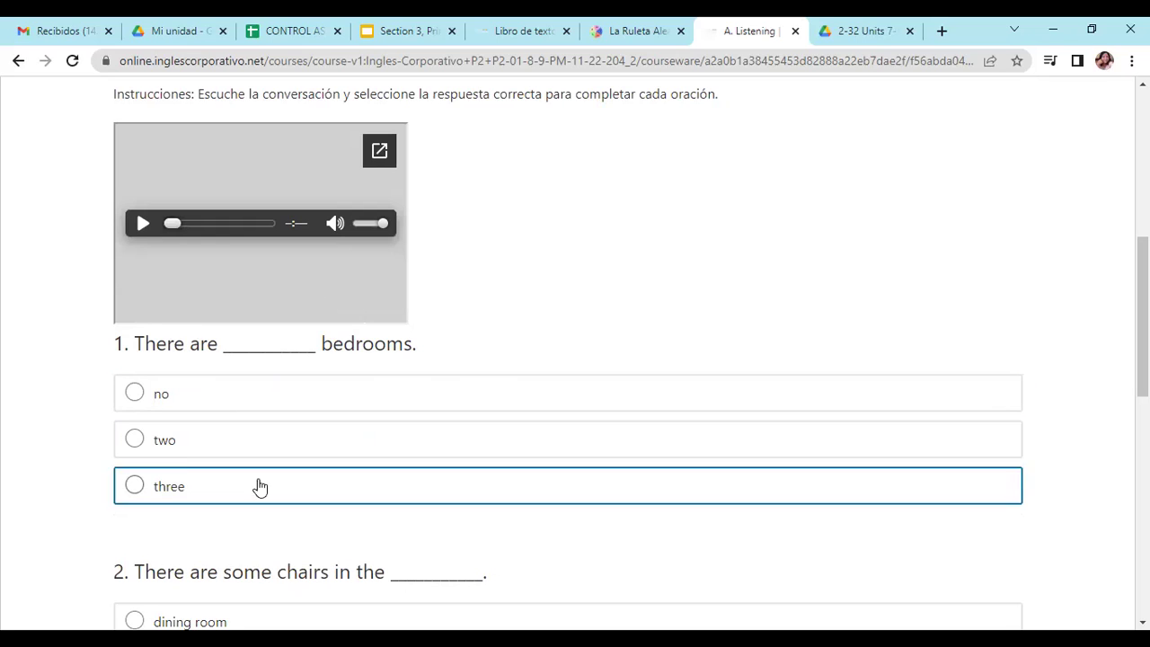
click(135, 485)
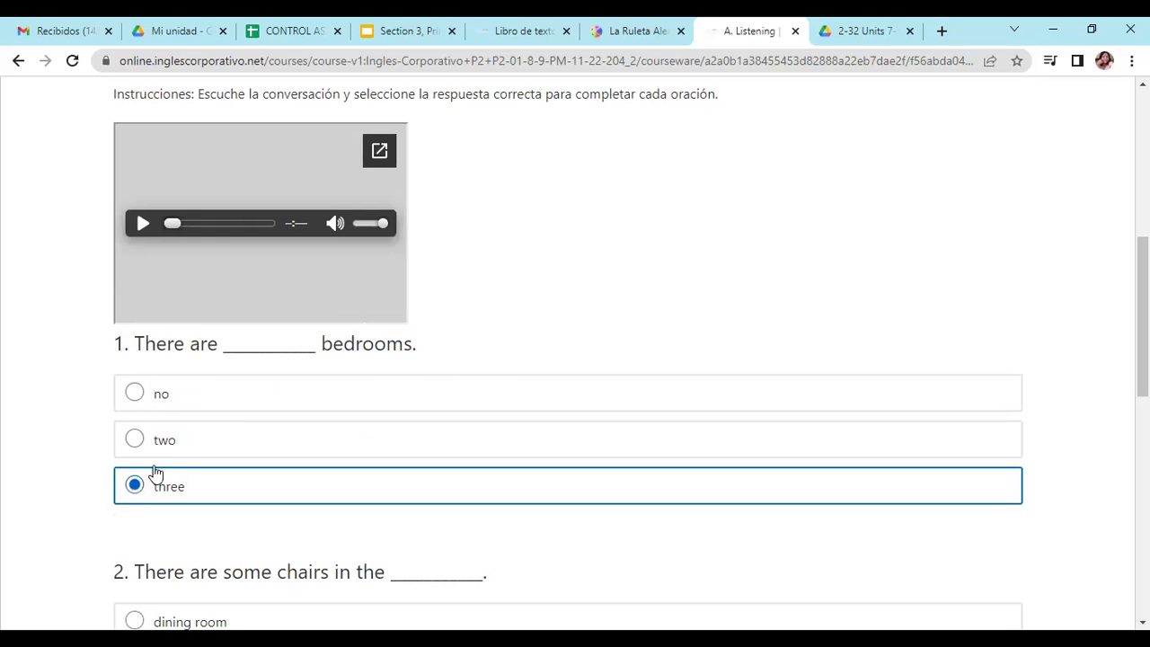
Resume the listening audio and follow it with question 2 about the chairs in view
click(844, 37)
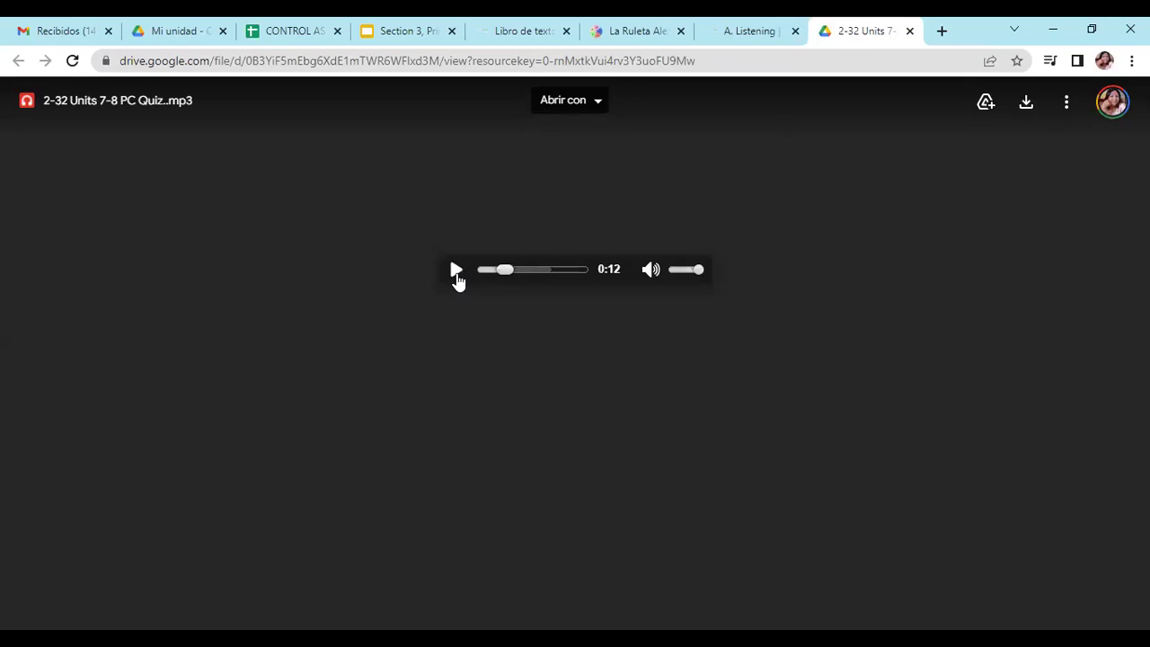
click(729, 30)
scroll(534, 303, down, 2)
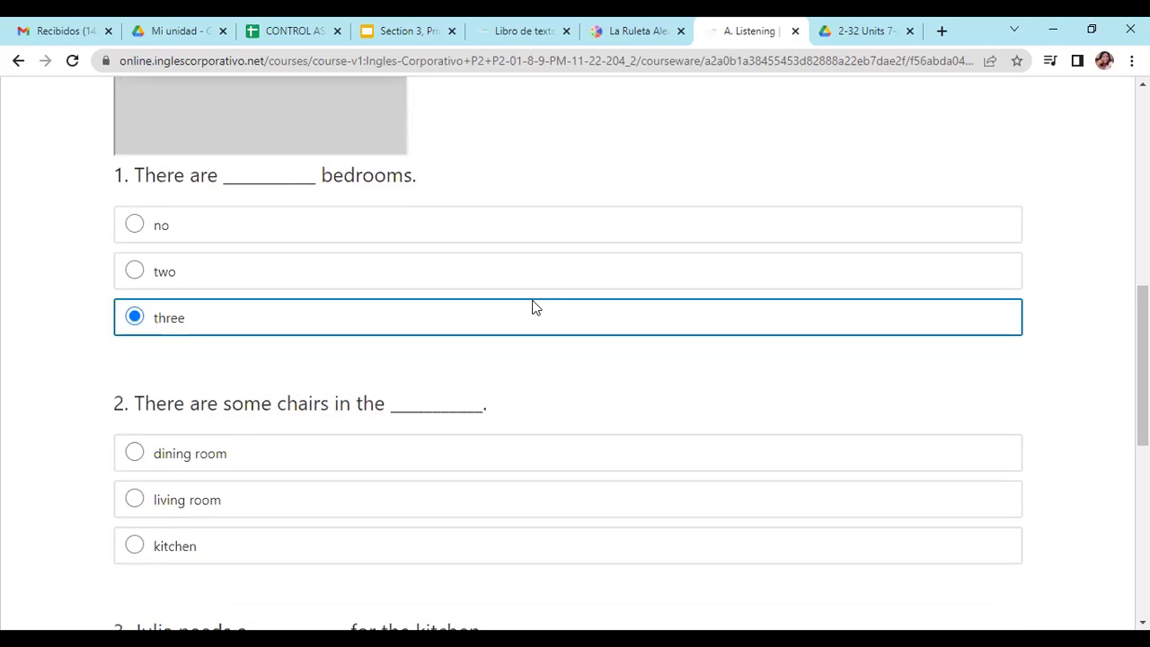
click(867, 33)
click(456, 272)
click(753, 32)
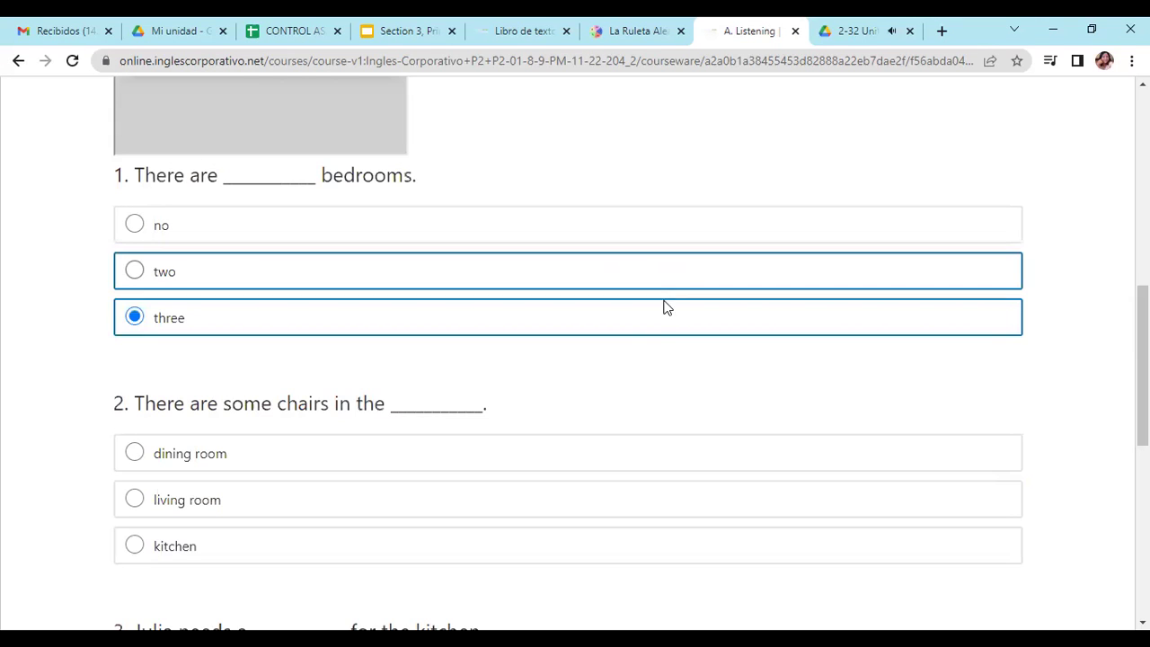
scroll(673, 367, down, 2)
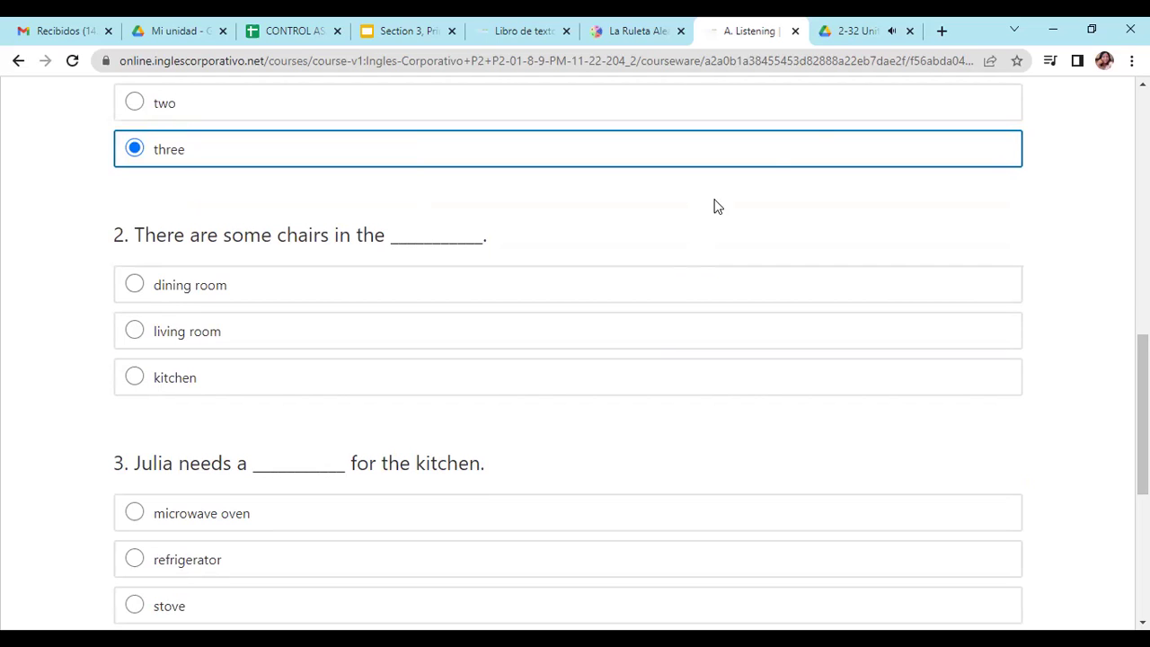
Pause the listening audio and answer question 2 about the chairs with "living room"
click(868, 33)
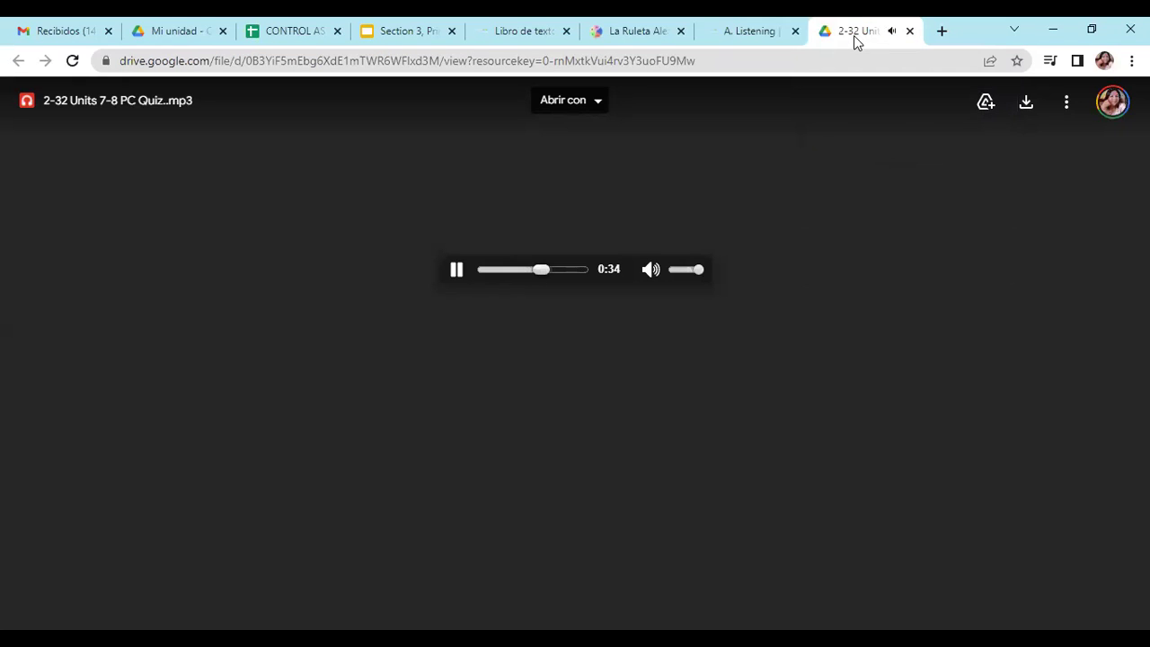
click(789, 33)
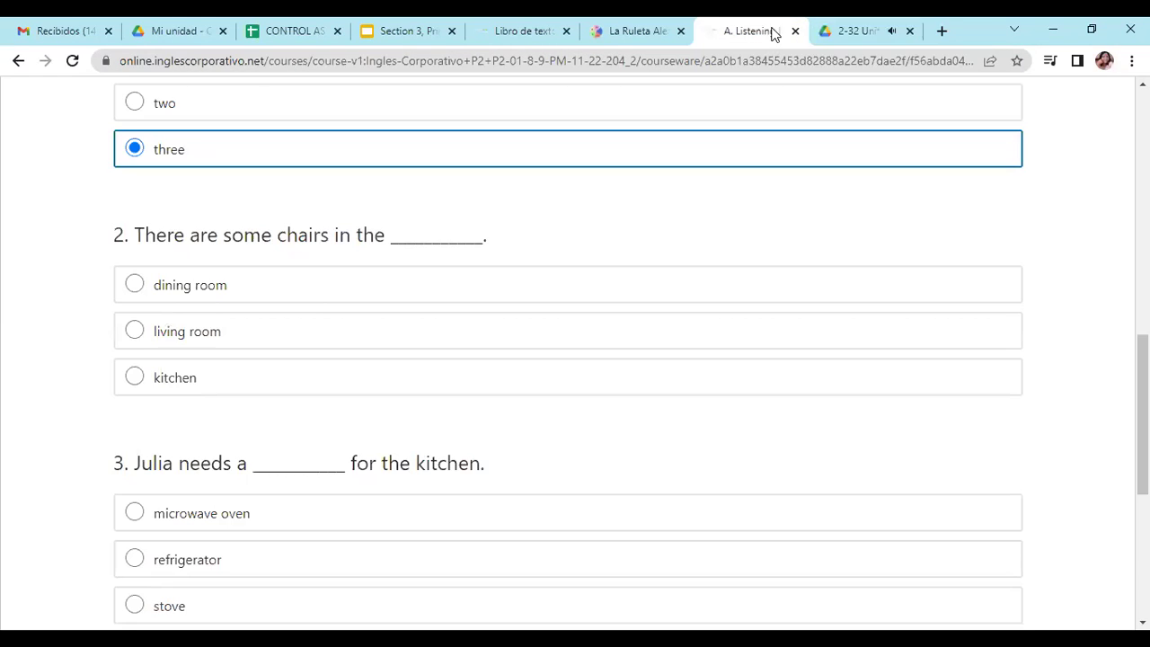
click(859, 33)
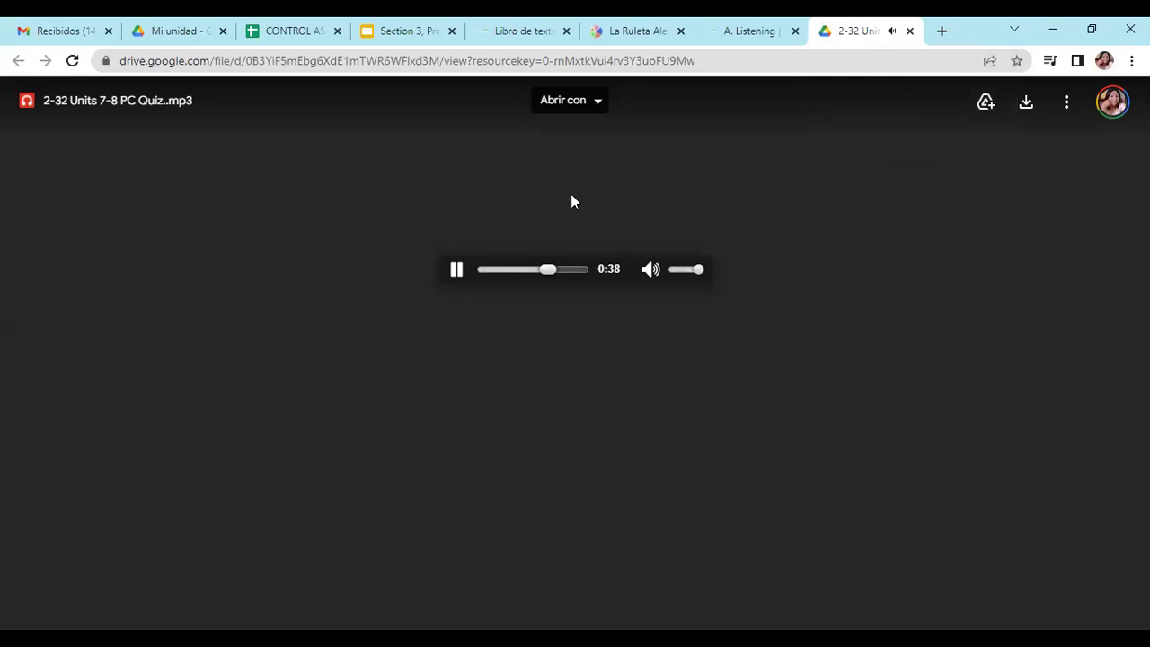
click(457, 274)
click(760, 30)
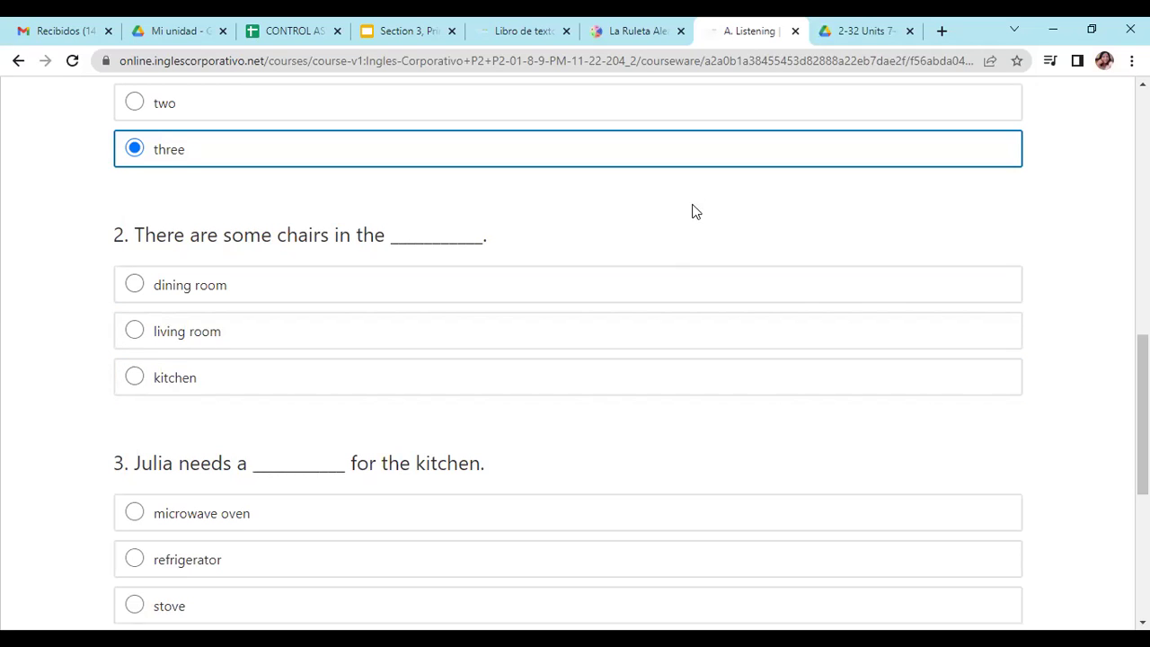
click(137, 330)
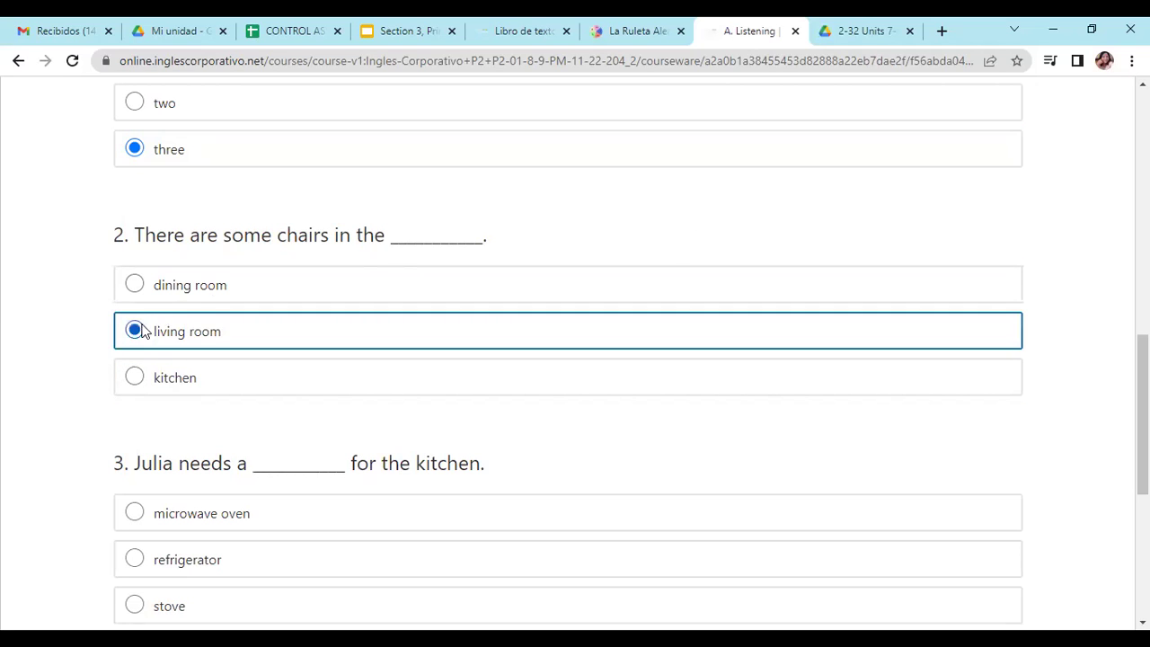
Resume the listening audio and follow it with question 3 about the kitchen in view
scroll(529, 333, down, 2)
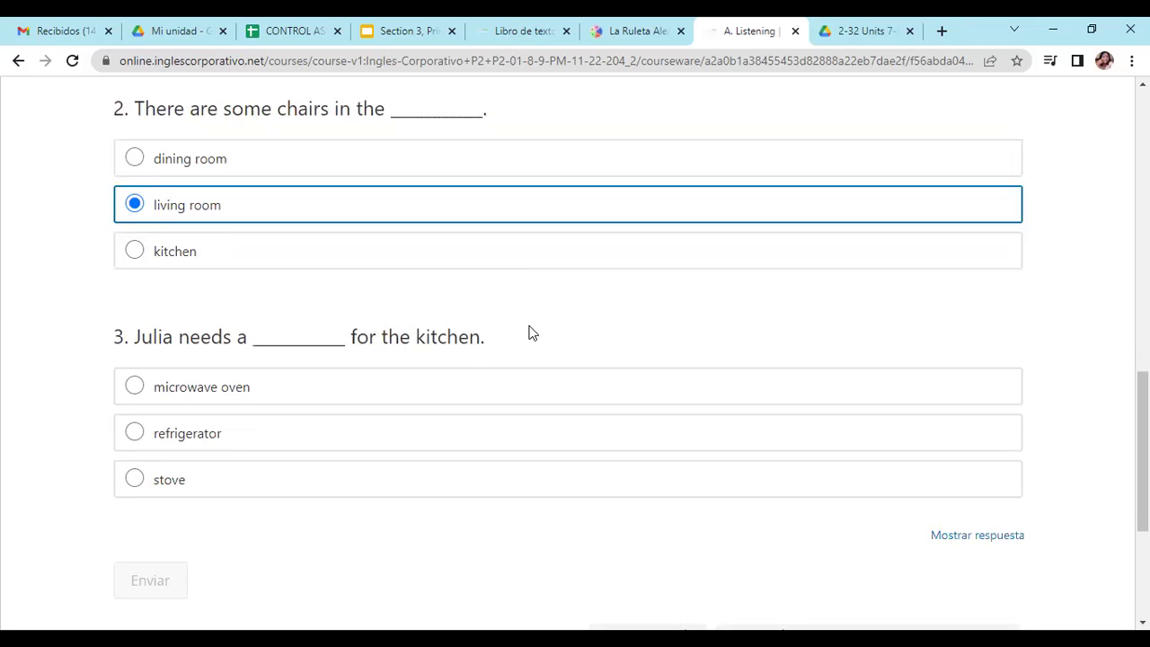
click(853, 31)
click(456, 270)
click(763, 32)
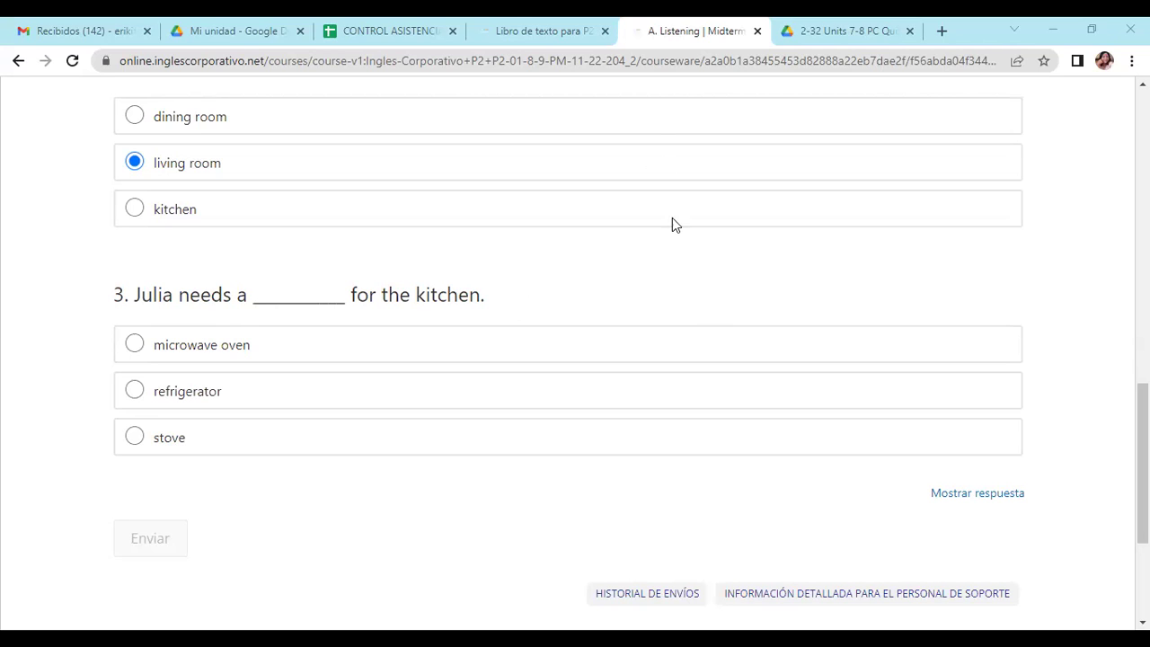
Answer question 3 about the kitchen with "microwave oven" and submit the A. Listening exercise
click(239, 362)
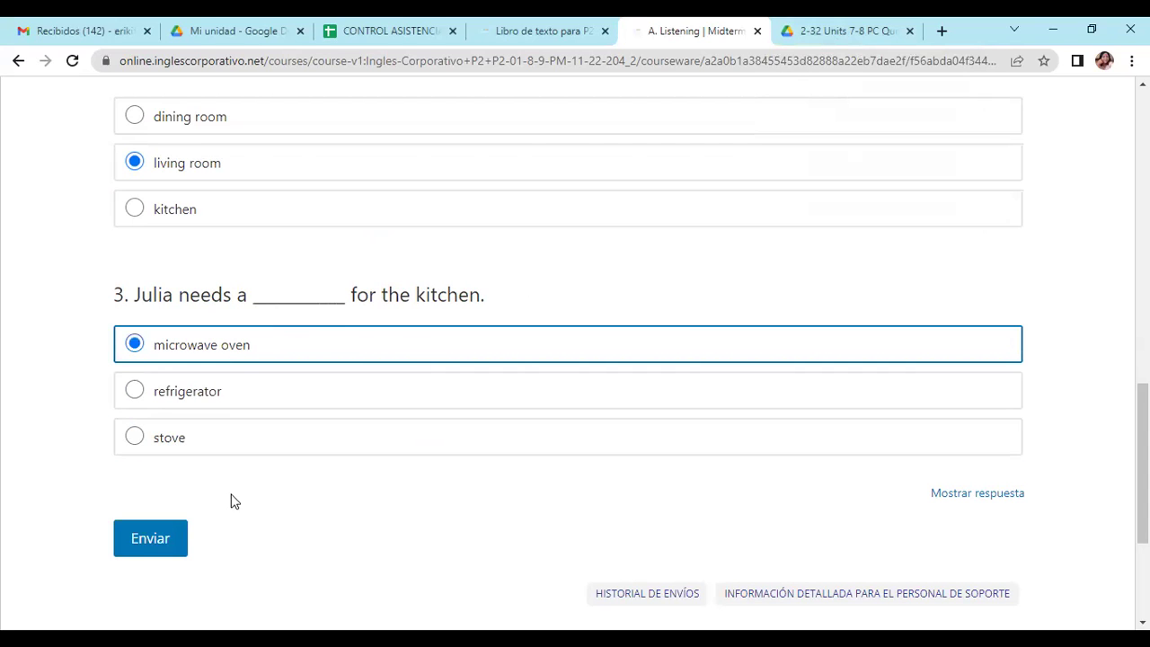
click(150, 550)
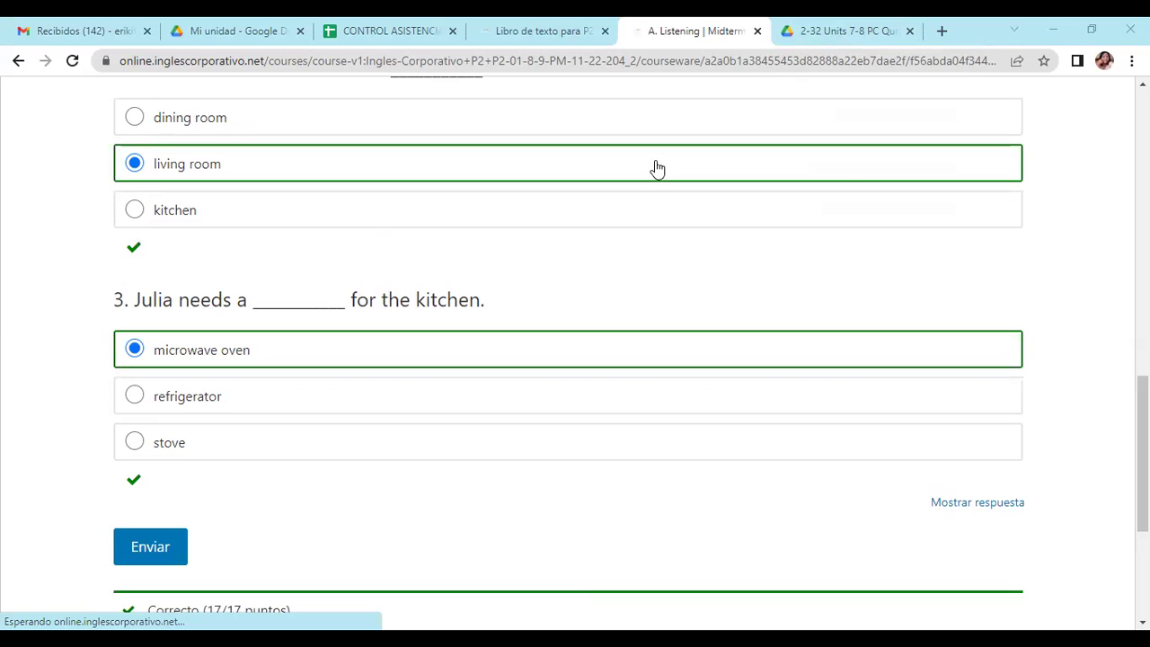
Continue to the Midterm's B. Complete the conversation exercise and read its instructions and example
scroll(375, 472, down, 3)
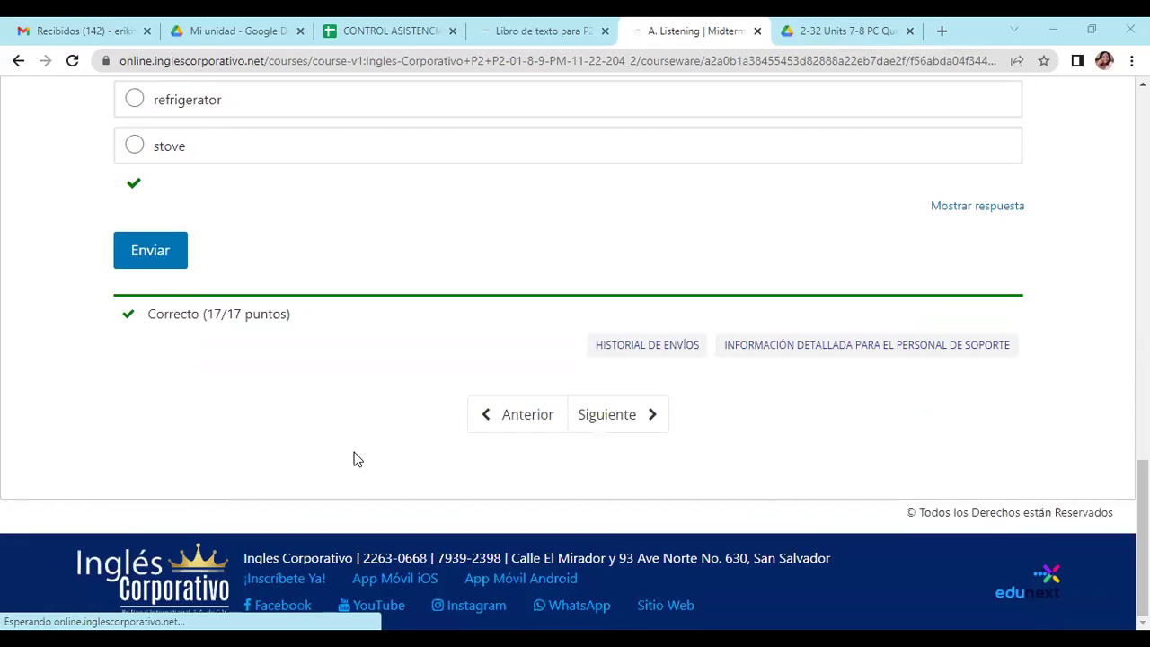
click(617, 427)
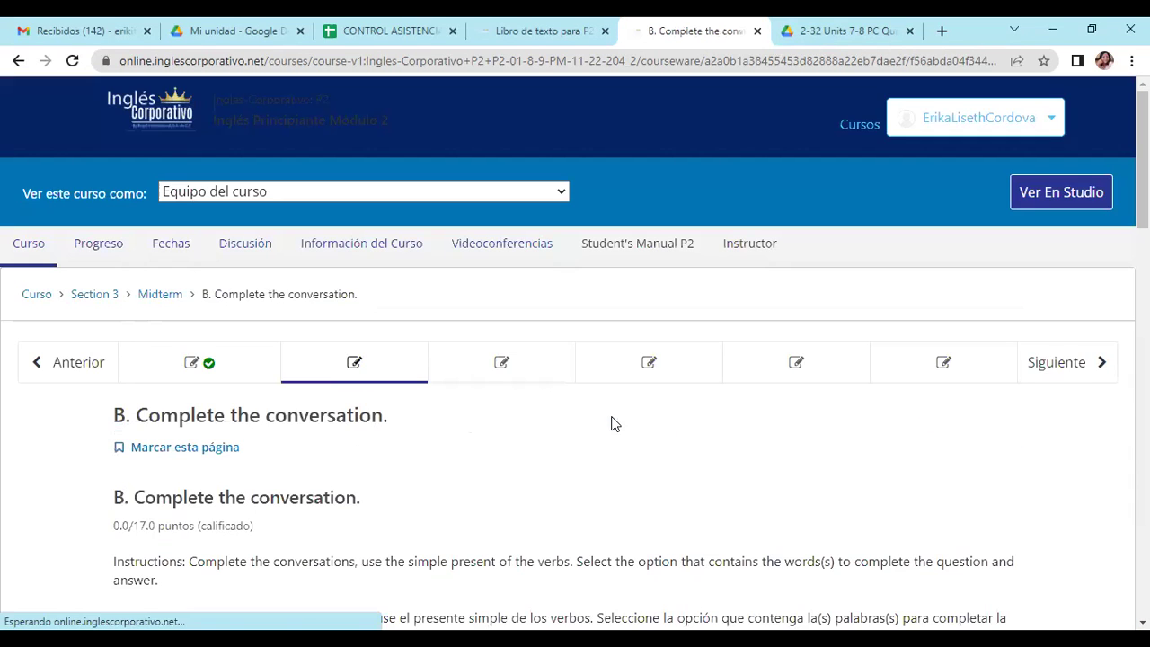
scroll(553, 404, down, 3)
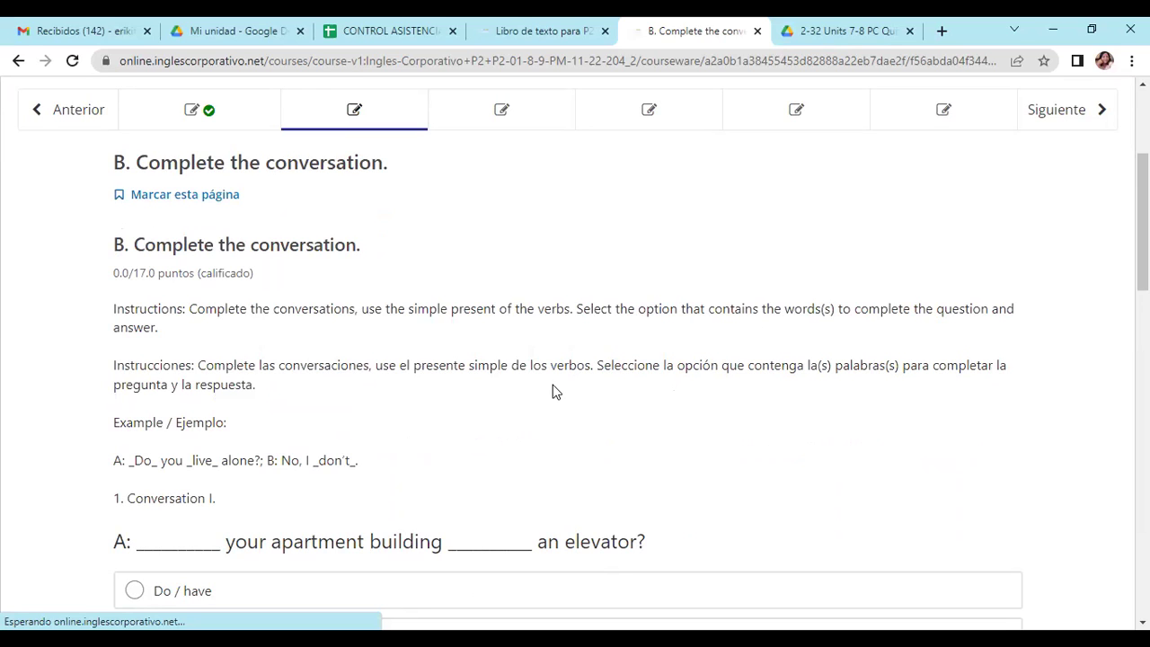
scroll(479, 356, down, 1)
scroll(479, 356, down, 2)
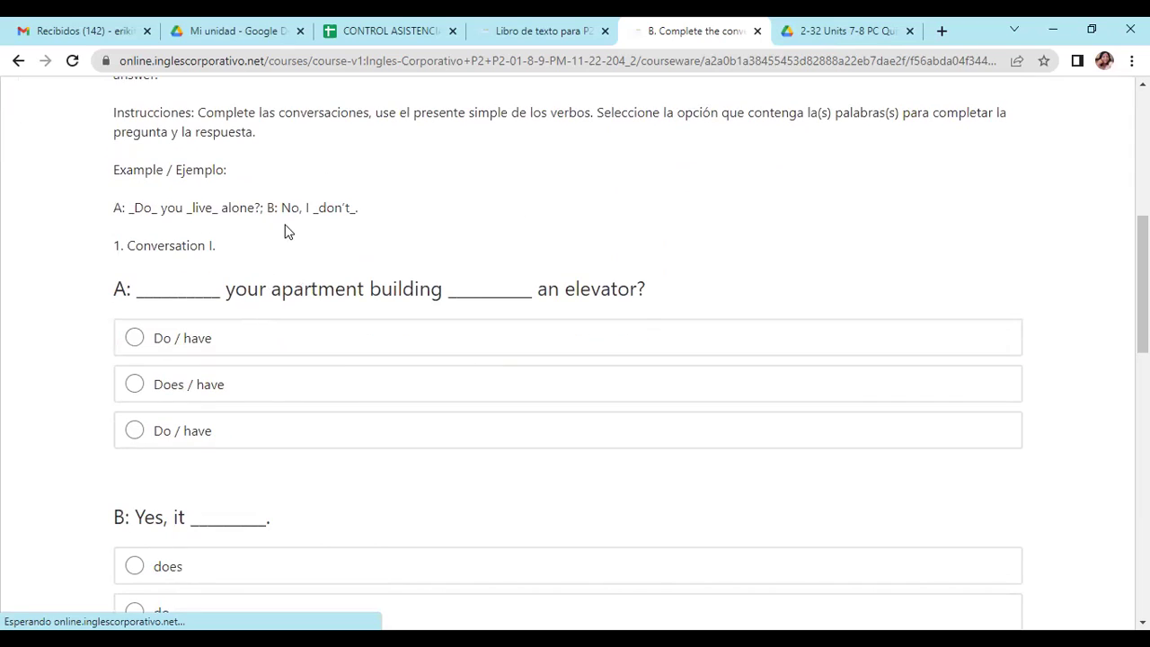
Complete Conversation I with "Does / have" for the elevator question and "does" for the reply
scroll(368, 317, down, 1)
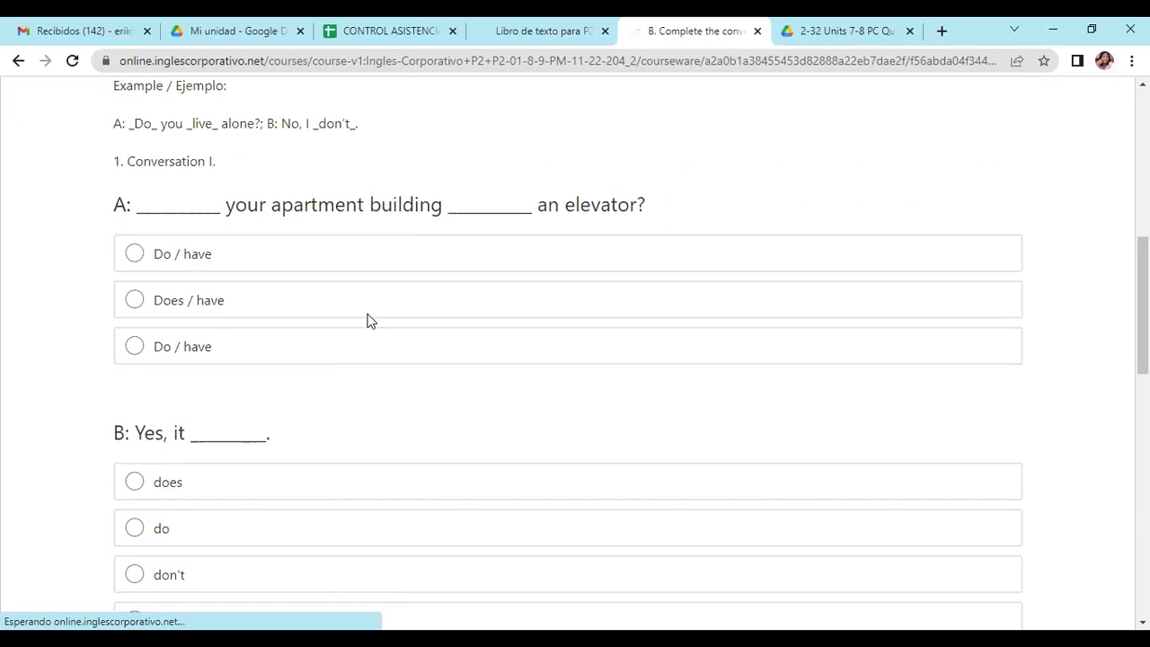
scroll(366, 321, up, 1)
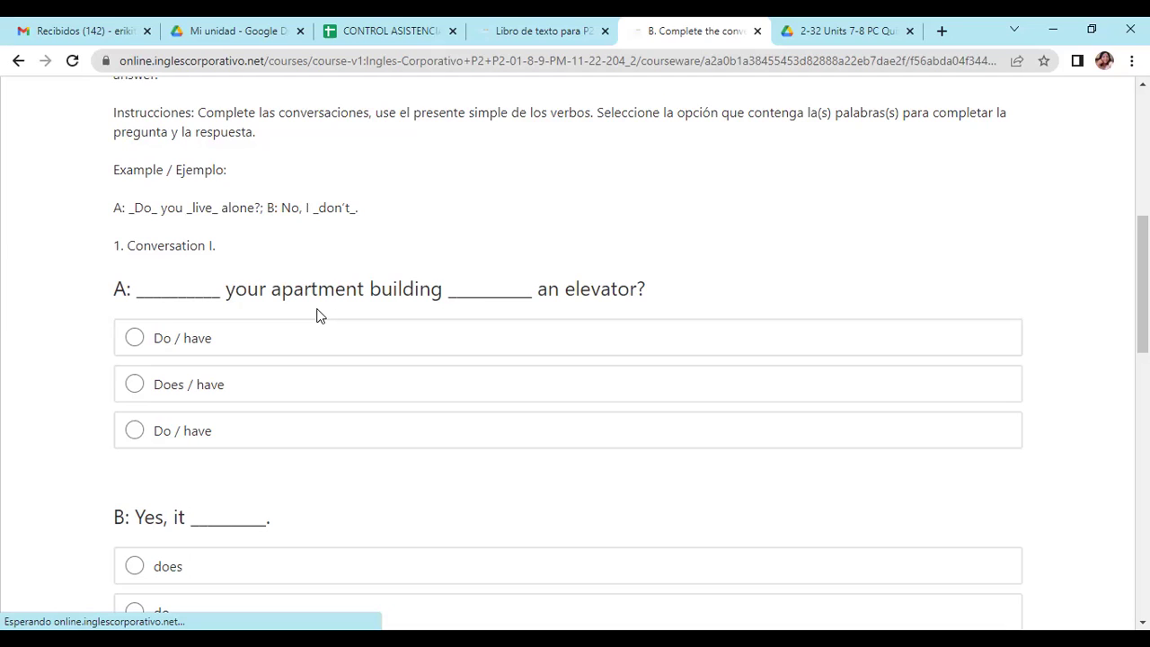
click(135, 385)
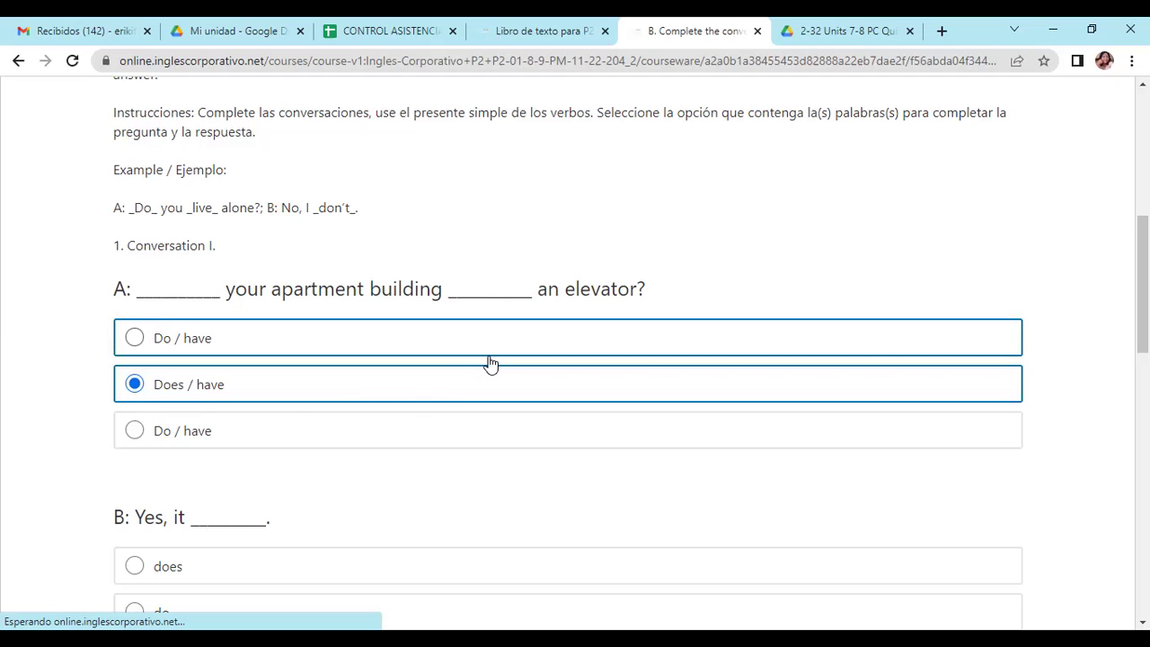
scroll(490, 364, down, 3)
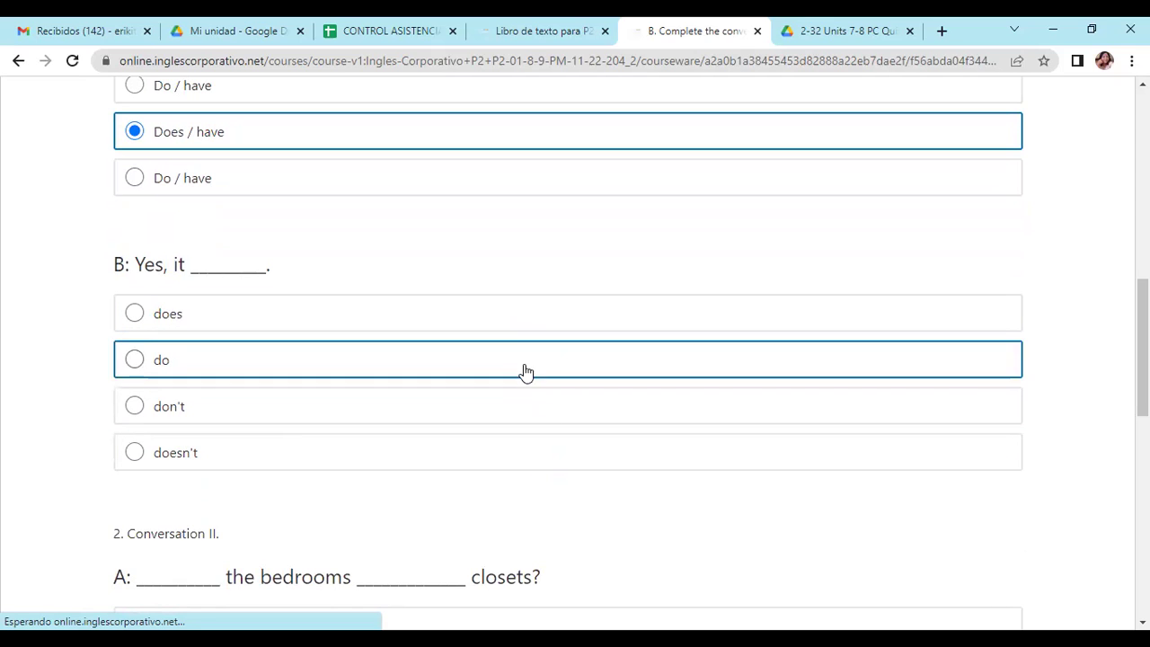
click(276, 322)
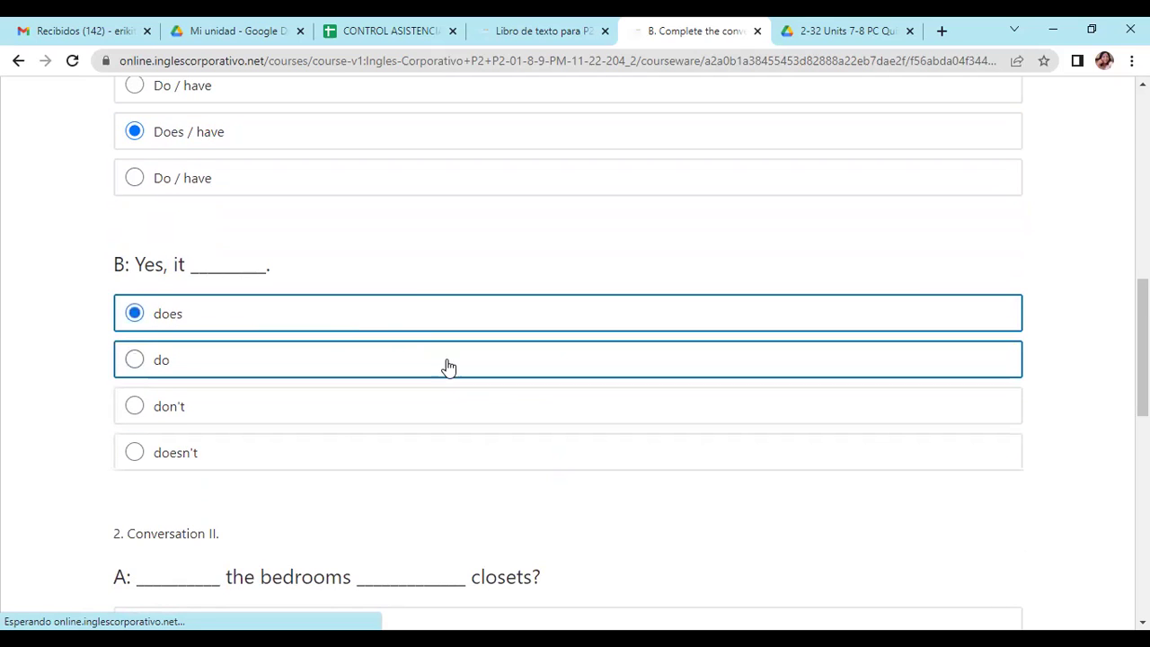
Complete Conversation II with "Do / have" for the bedroom closets question and "don't" for the reply
scroll(444, 364, down, 4)
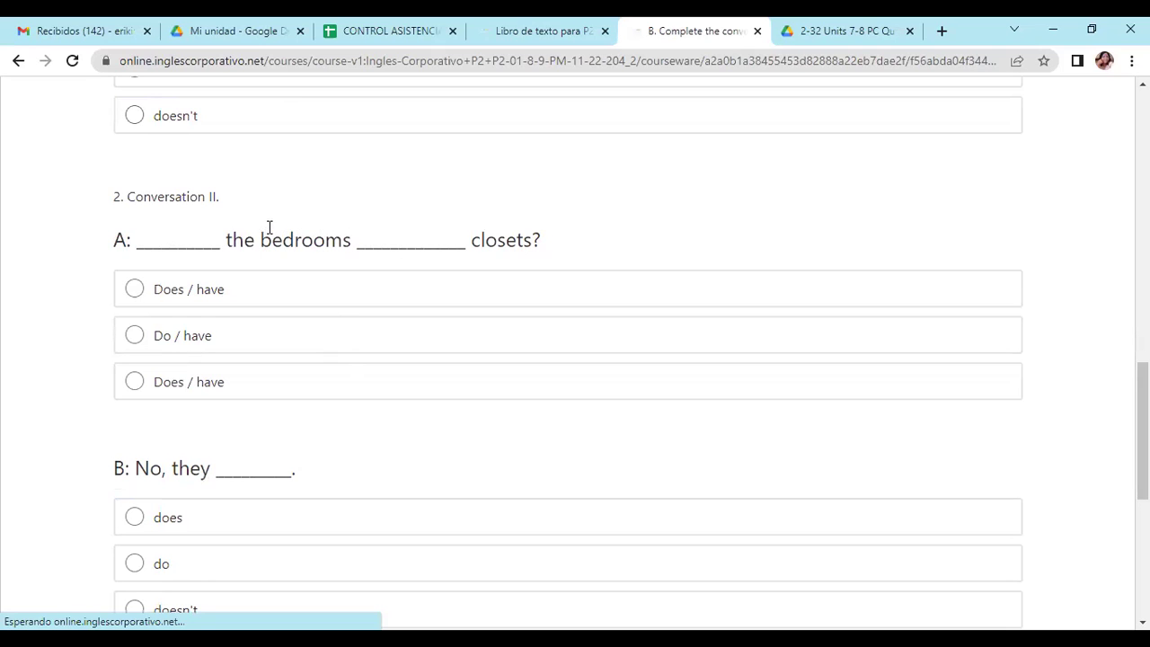
scroll(288, 230, up, 3)
scroll(290, 235, up, 1)
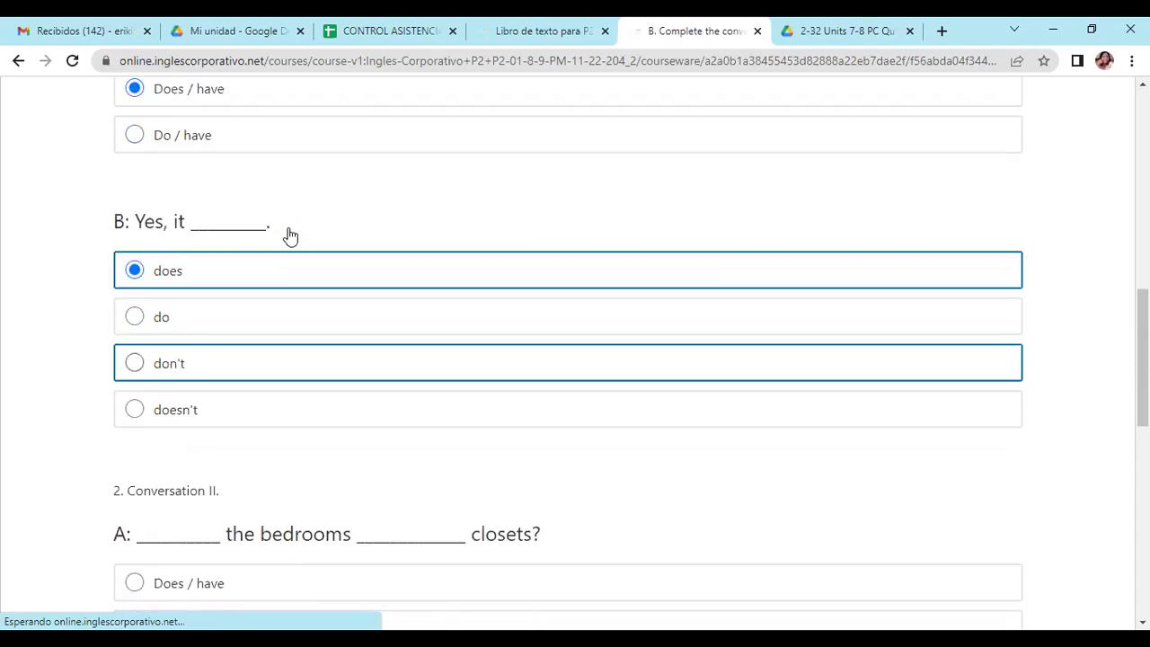
scroll(291, 235, down, 5)
scroll(290, 235, up, 1)
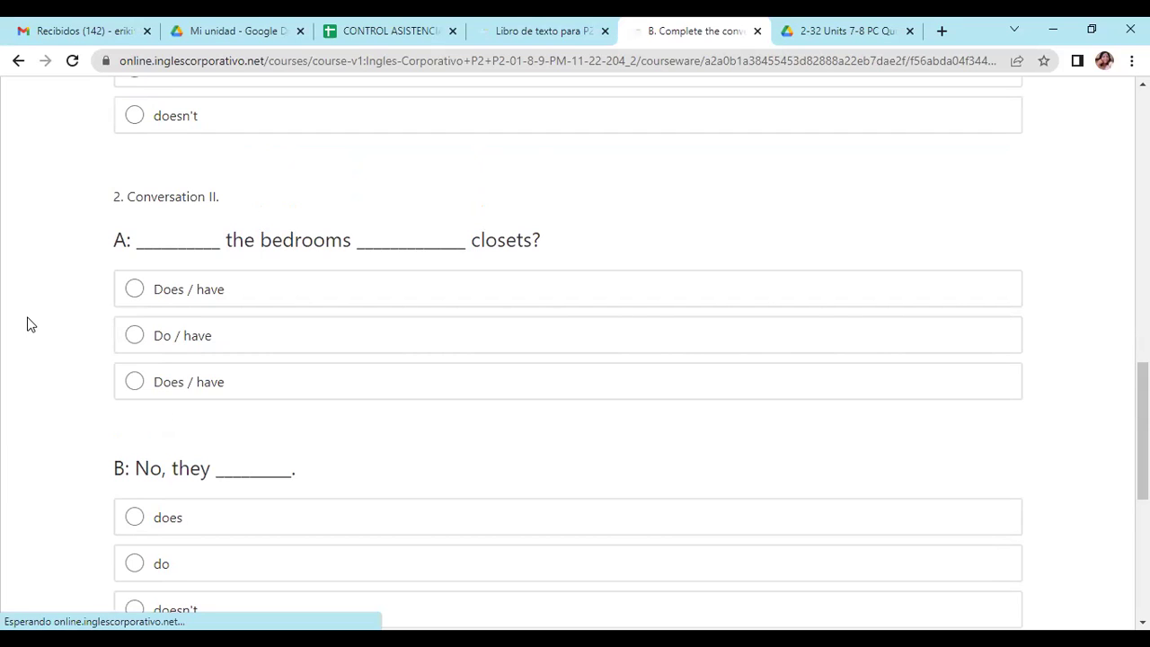
click(130, 338)
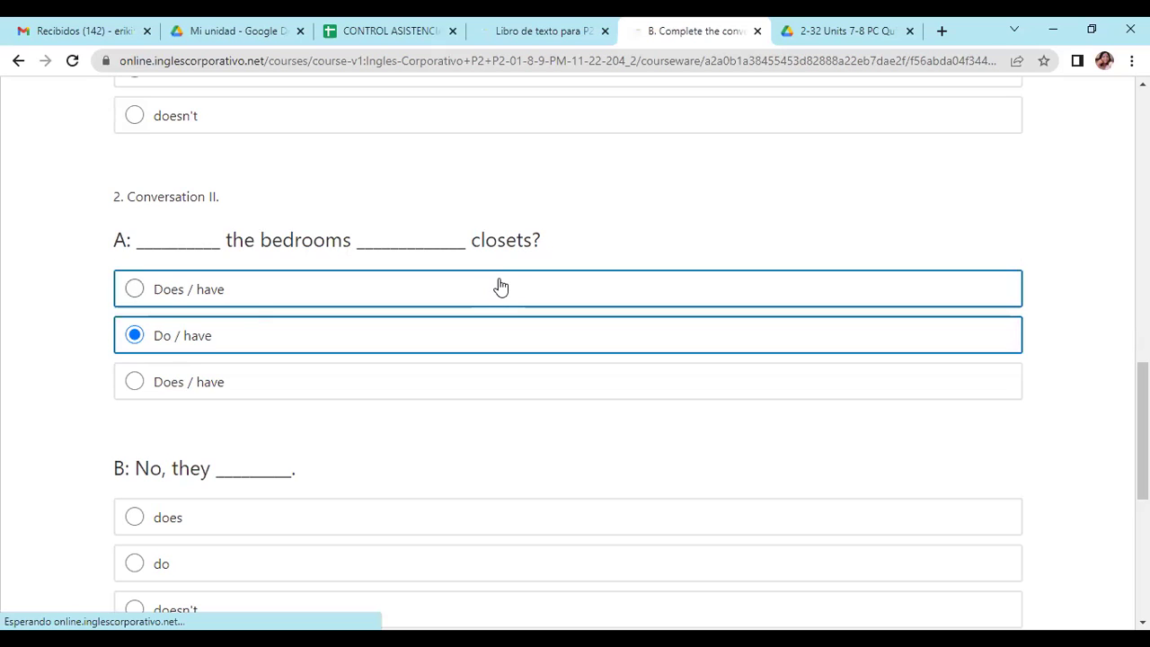
scroll(498, 284, down, 3)
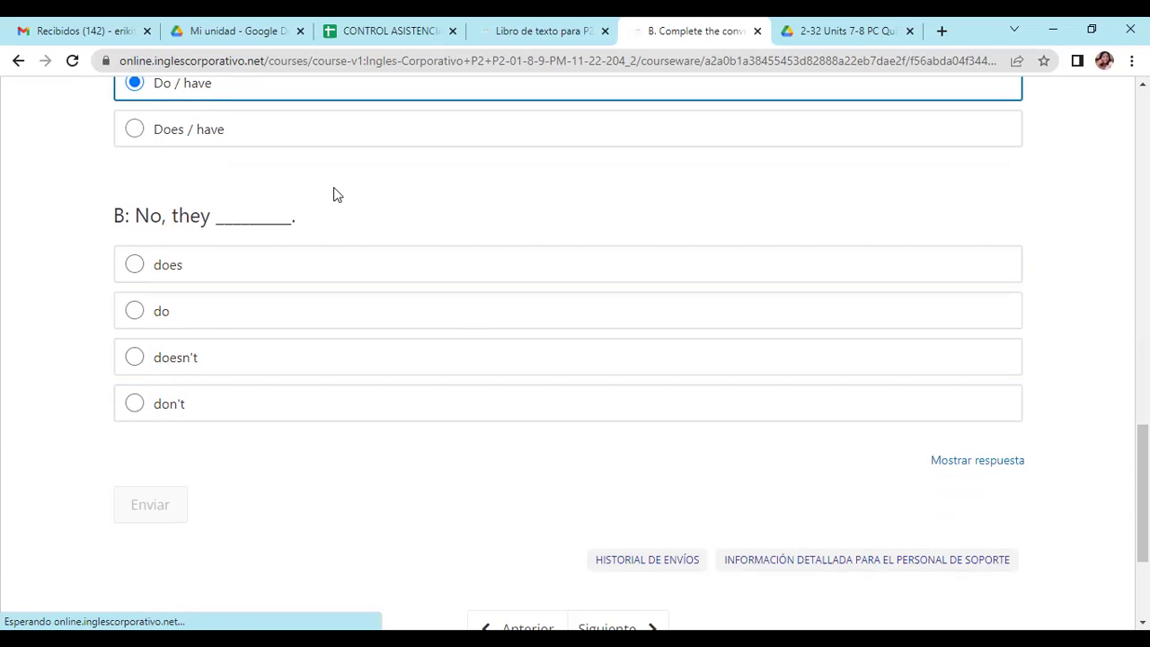
click(173, 413)
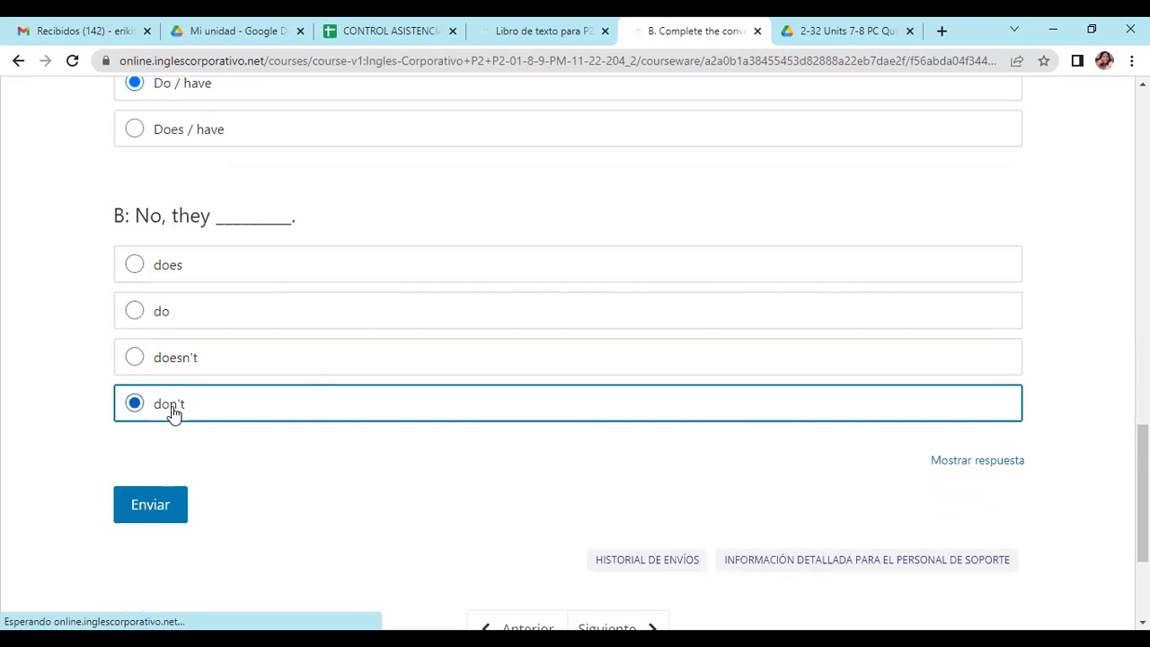
Submit the B. Complete the conversation exercise and check how the answers are marked
click(160, 520)
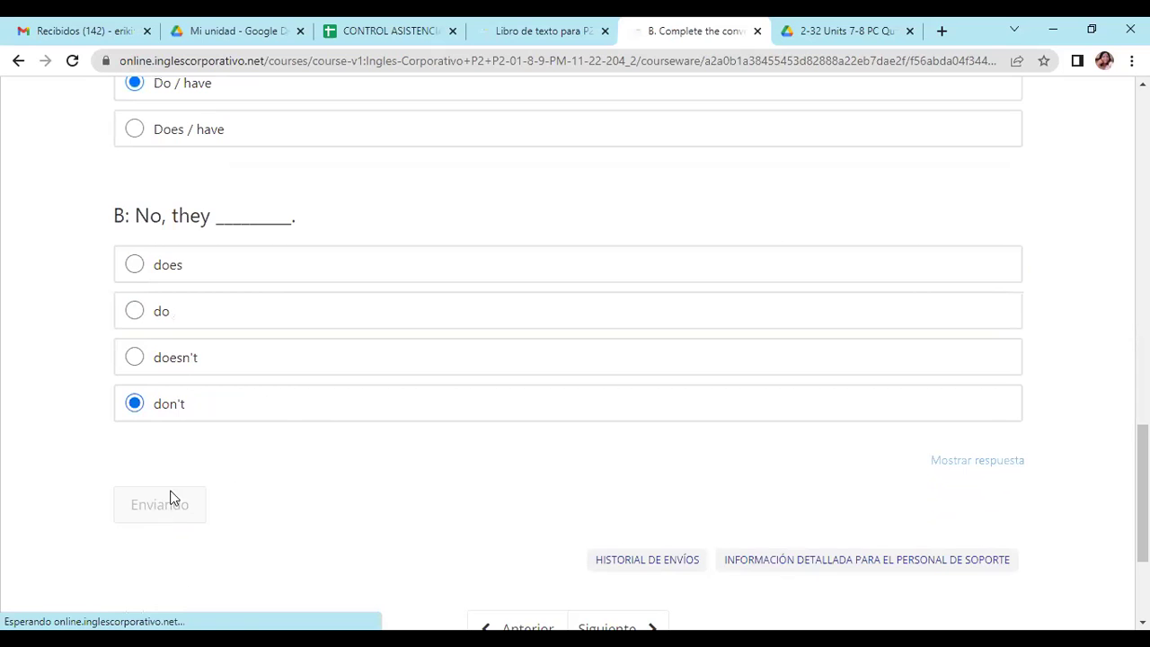
scroll(419, 340, up, 5)
scroll(423, 336, down, 6)
click(160, 434)
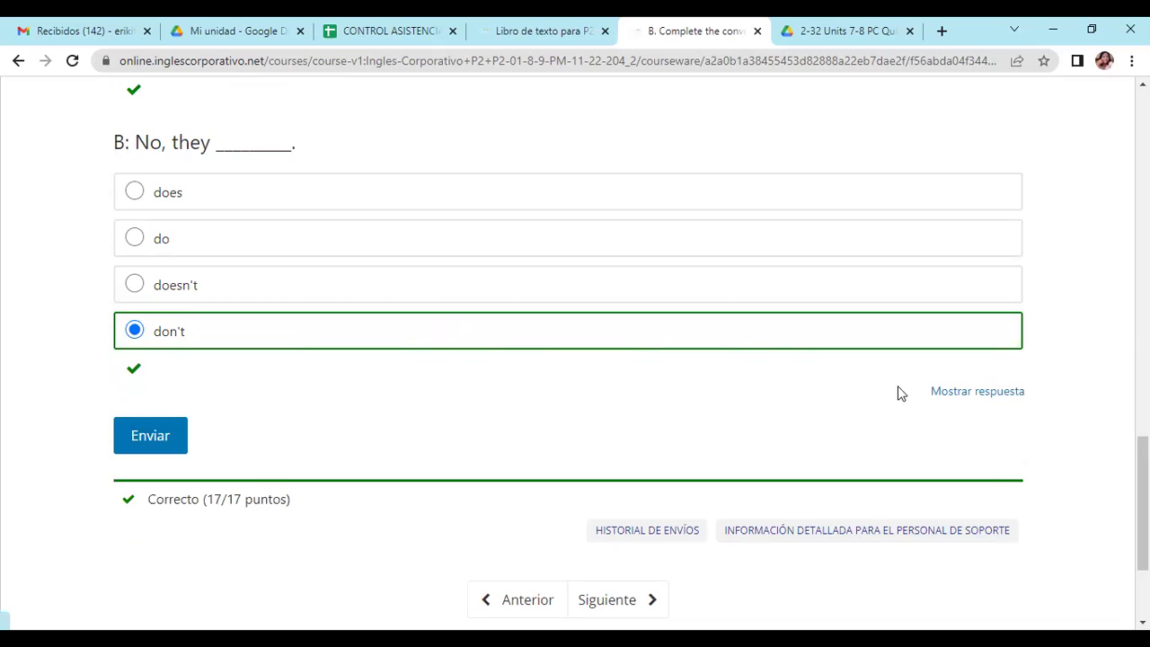
Continue to the C. Unscramble the sentences exercise and bring its three scrambled sentences into view
click(649, 539)
click(618, 602)
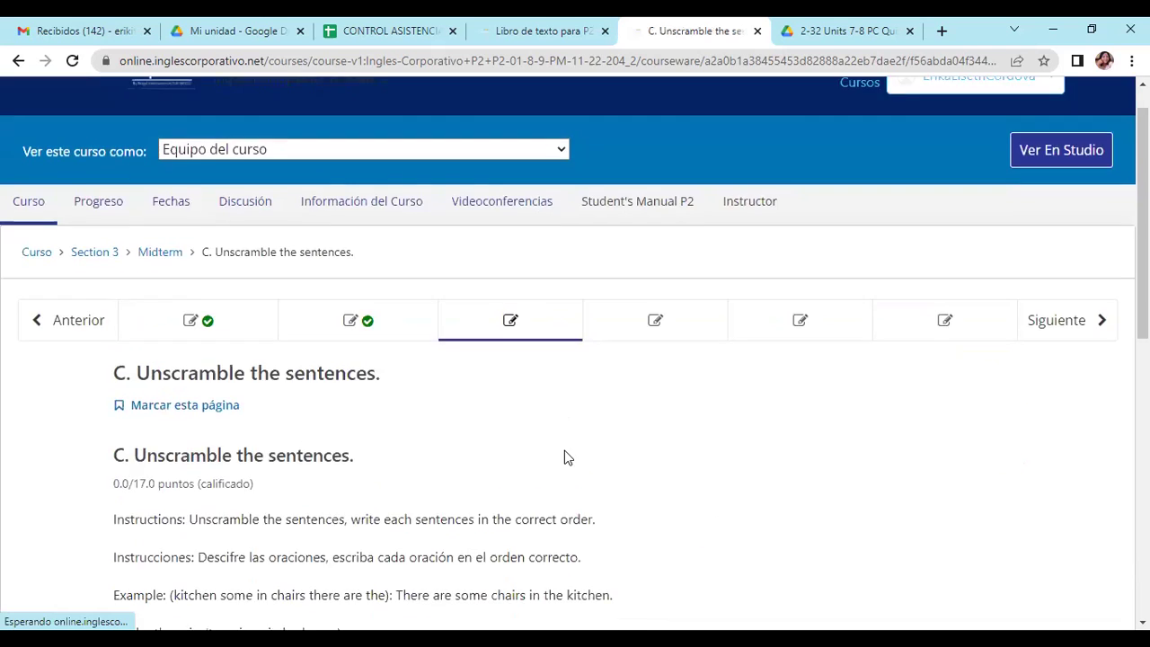
scroll(564, 450, down, 3)
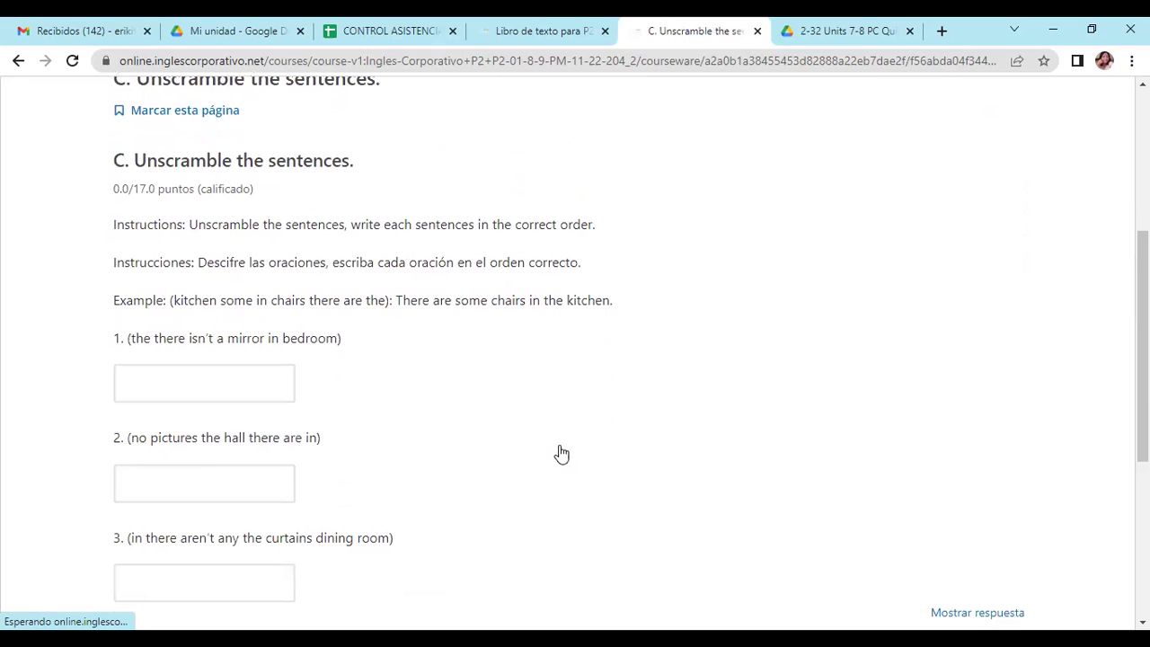
scroll(559, 456, down, 2)
Answer sentence 1 about the mirror with "There isn't a mirror in the bedroom."
click(180, 217)
scroll(481, 269, up, 1)
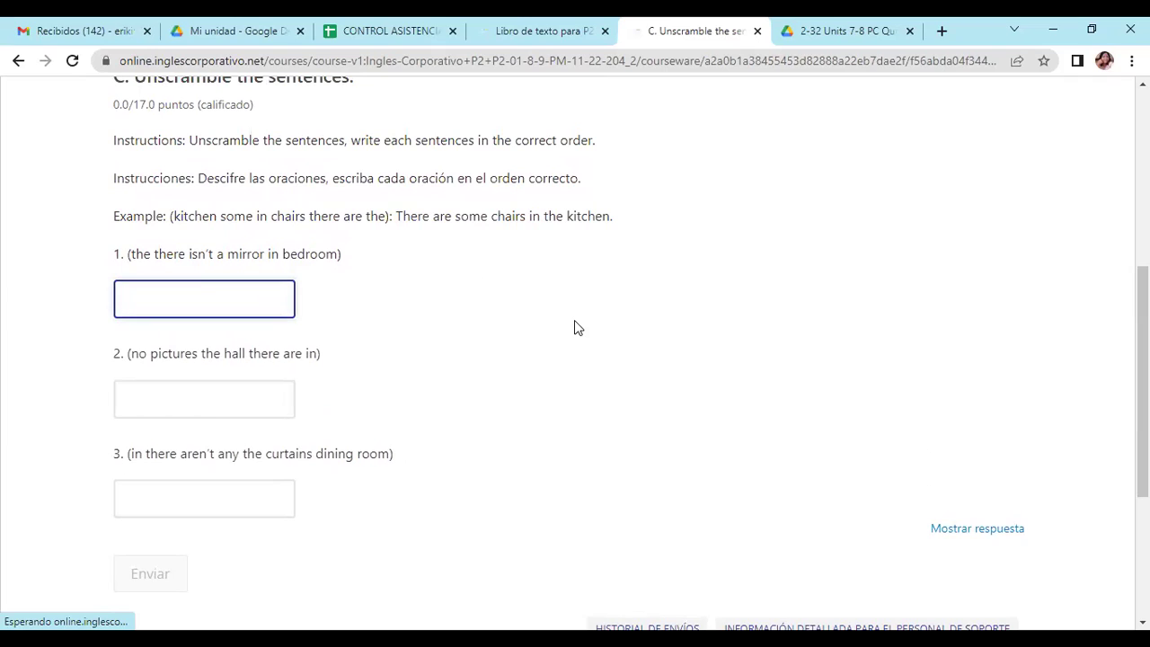
text(Th)
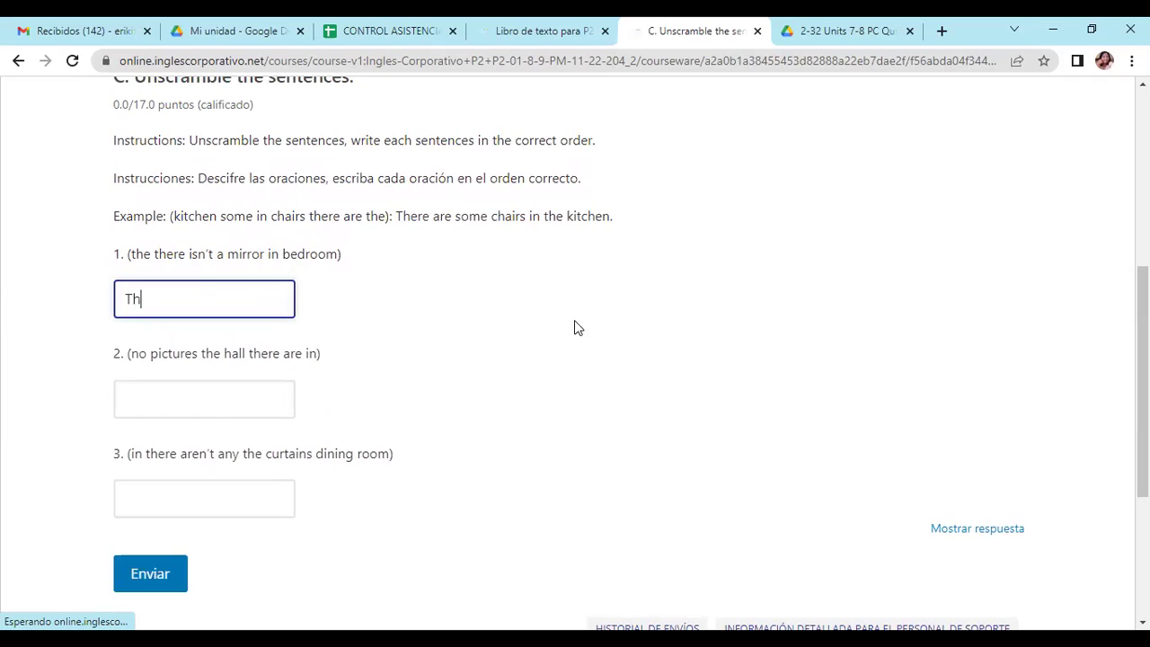
text(ere isn)
text('t a mir)
text(ror in the)
text( bedroom)
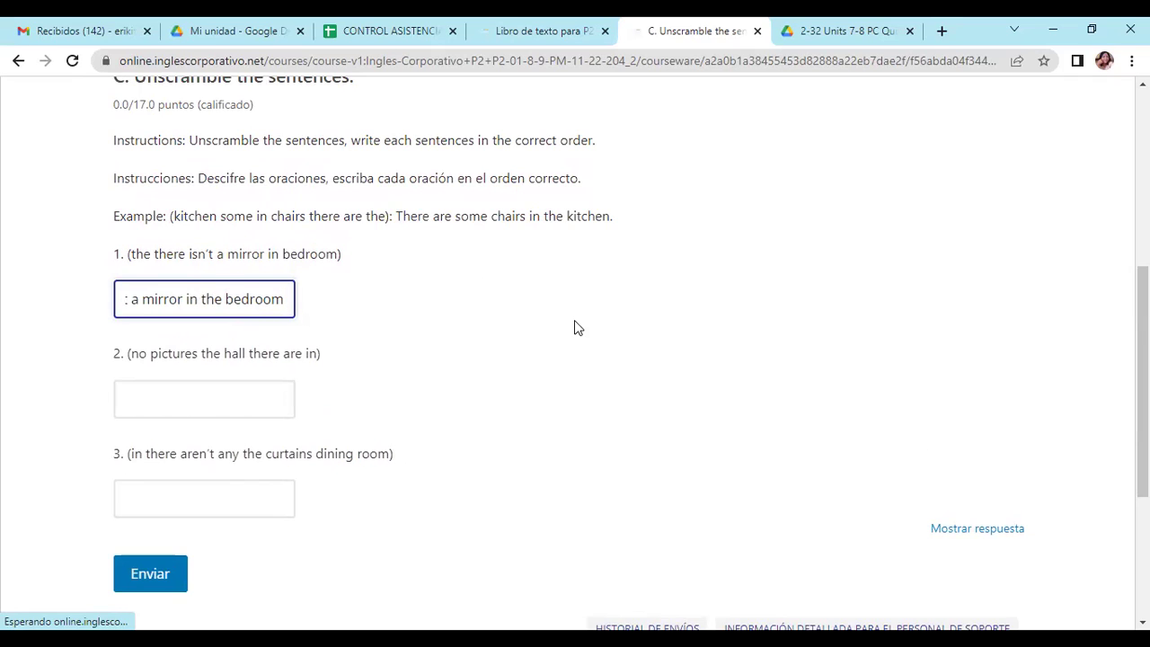
text(.)
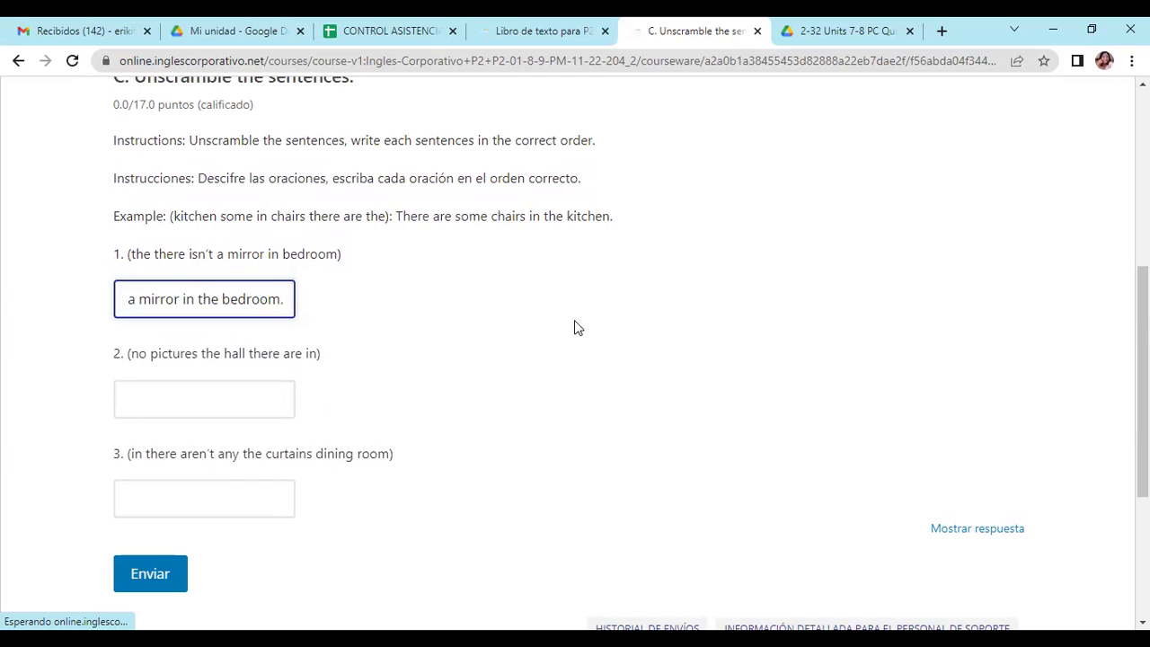
Answer sentence 2 about the pictures with "There are no pictures in the hall."
click(216, 399)
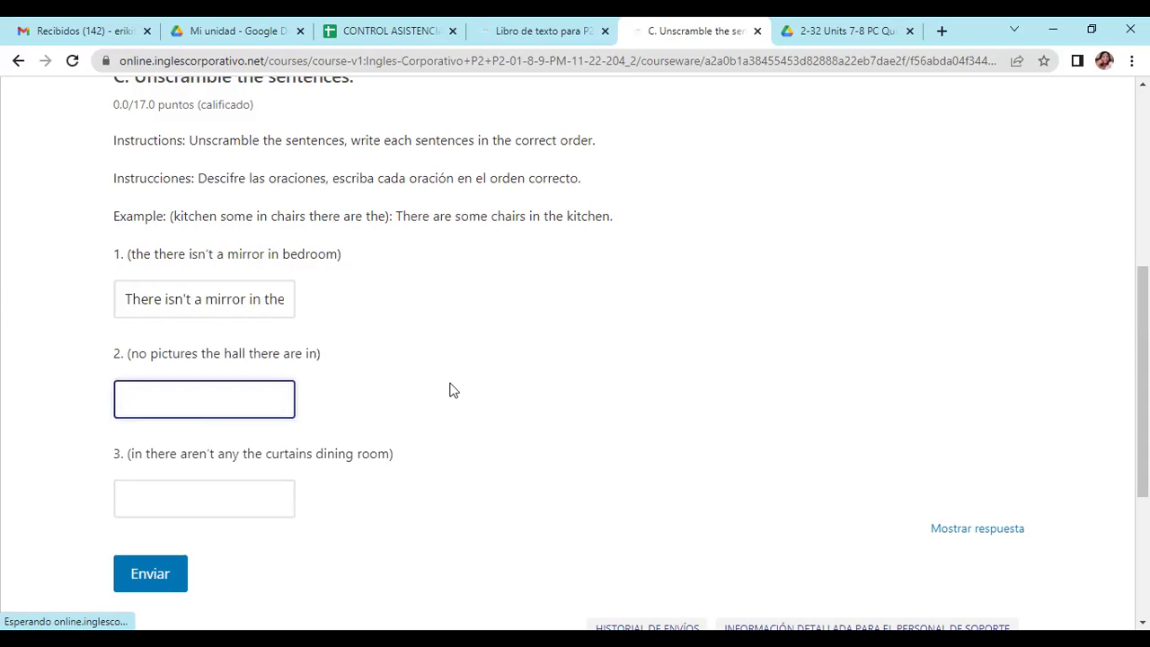
text(Thre)
key(BackSpace)
key(BackSpace)
text(ere are no pictures)
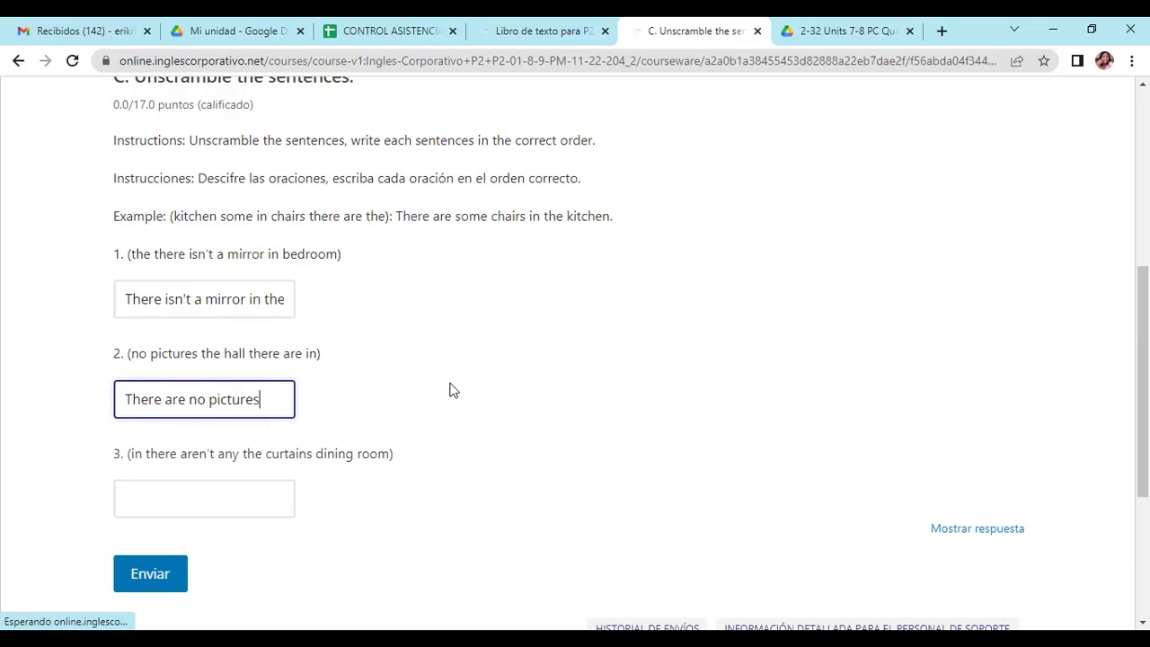
text( in th)
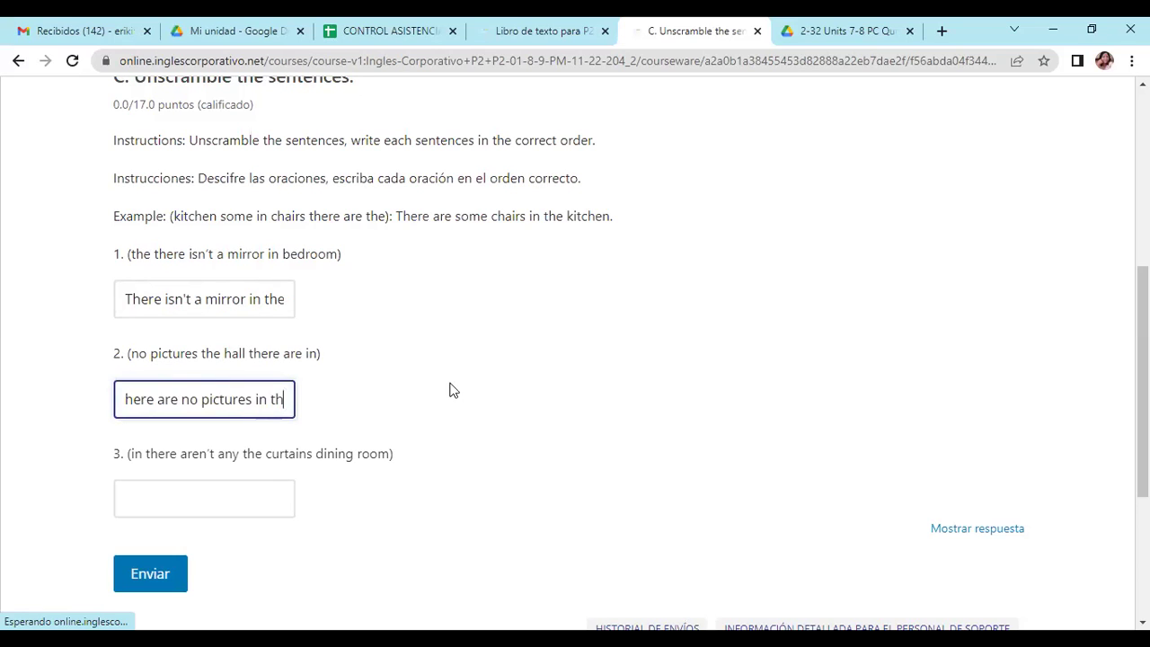
text(e gal)
key(BackSpace)
key(BackSpace)
key(BackSpace)
text(hall.)
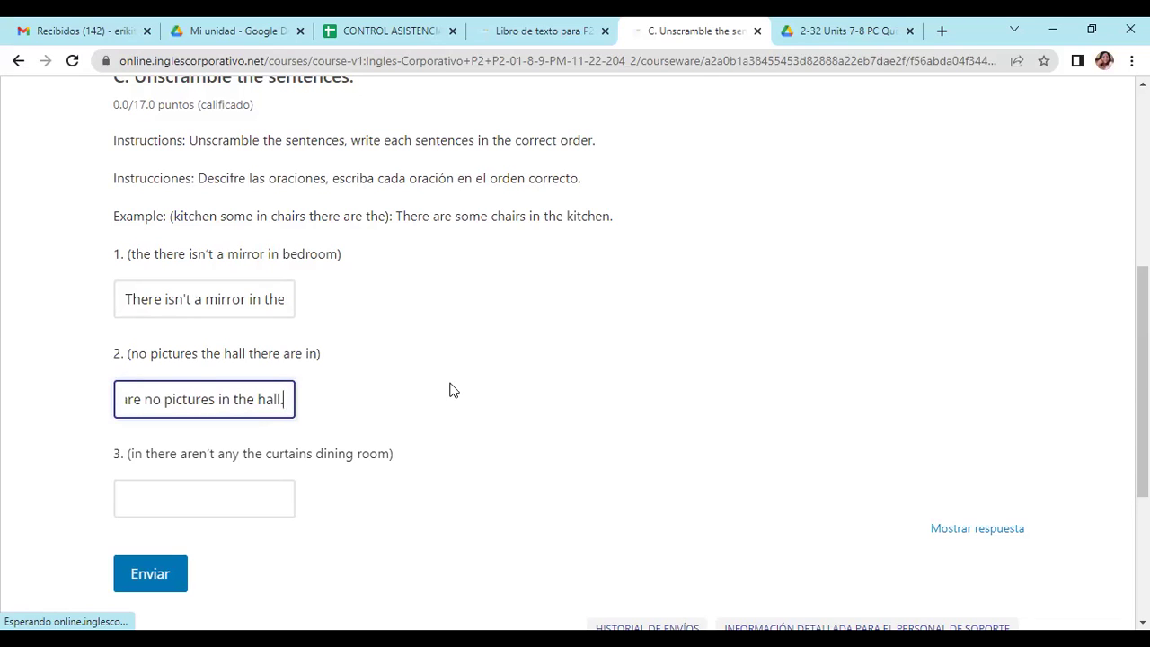
Answer sentence 3 with "There aren't any curtains in the dinining room." and submit the C. Unscramble the sentences exercise
click(173, 500)
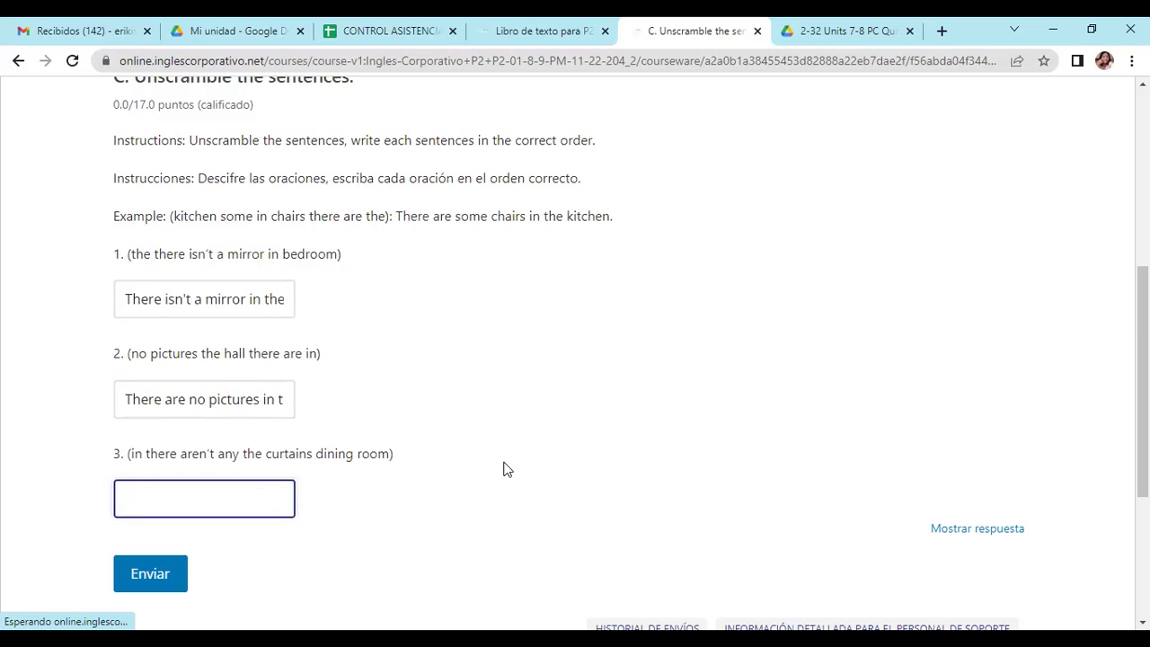
text(There aren't any)
text(cur)
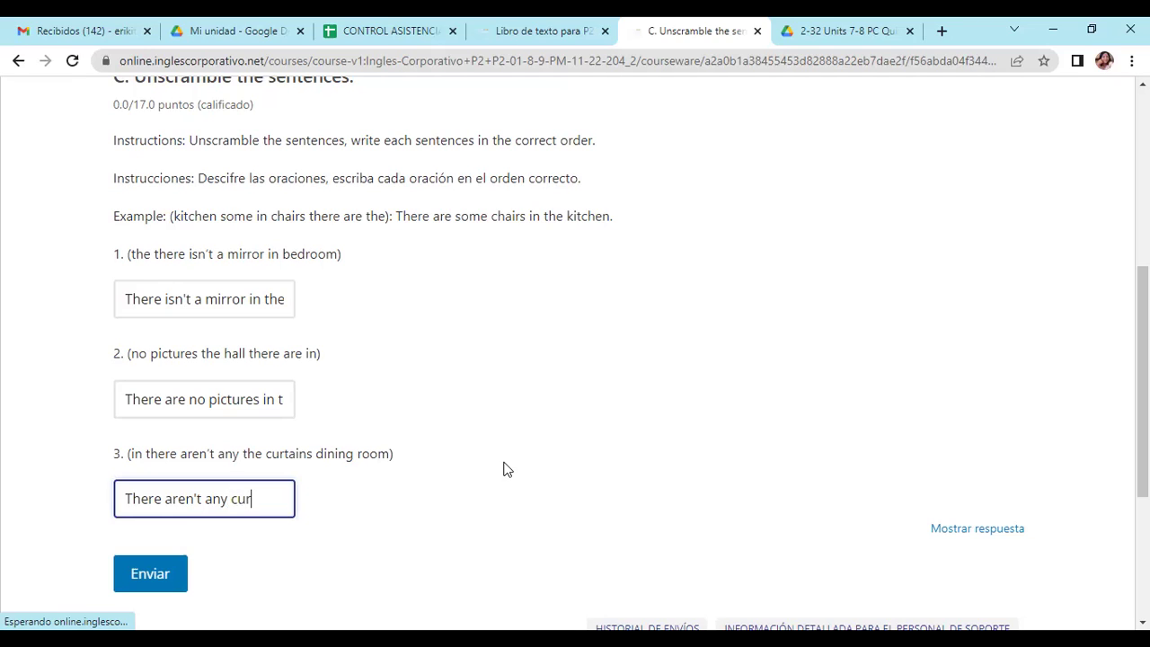
text(tains in)
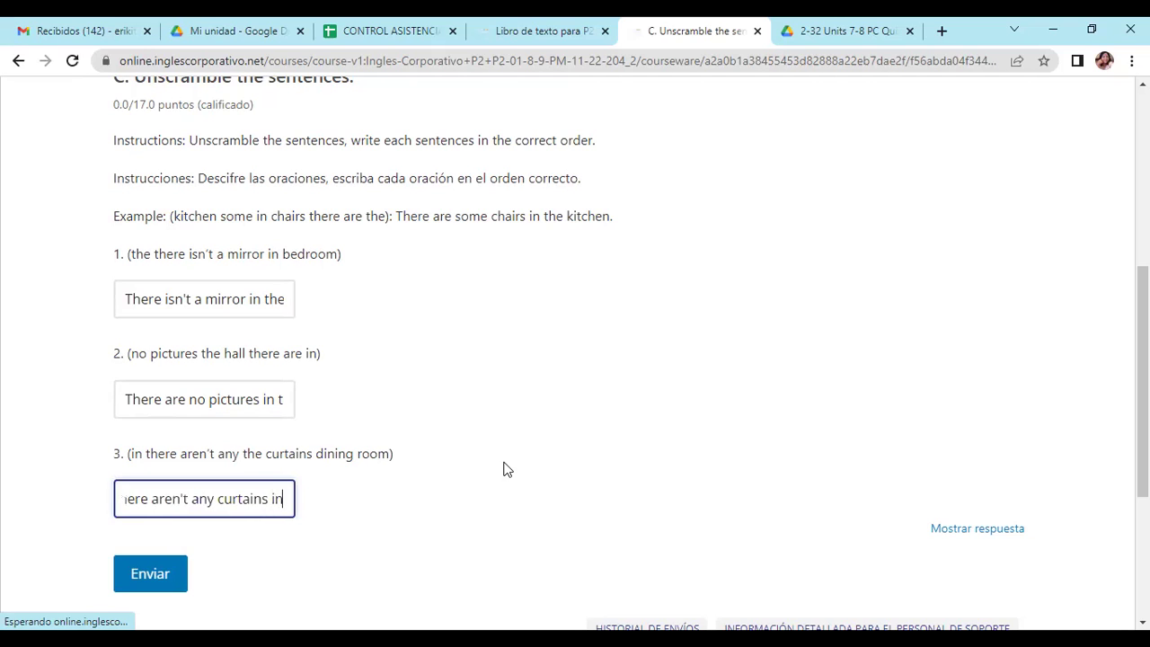
text( the d)
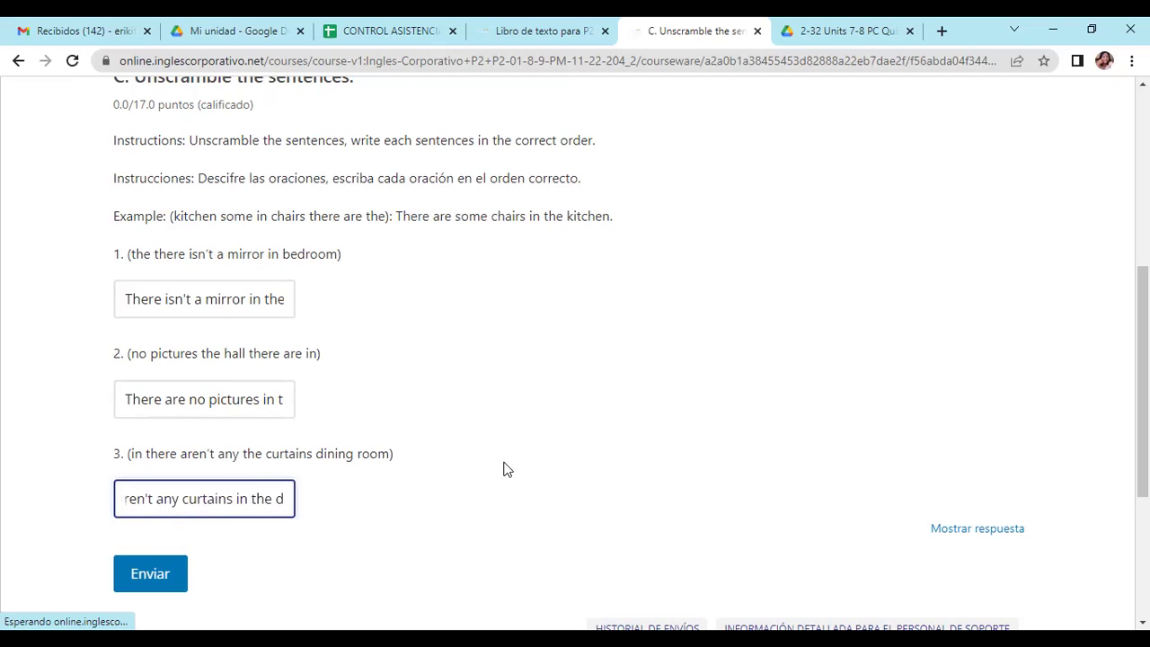
text(ininin)
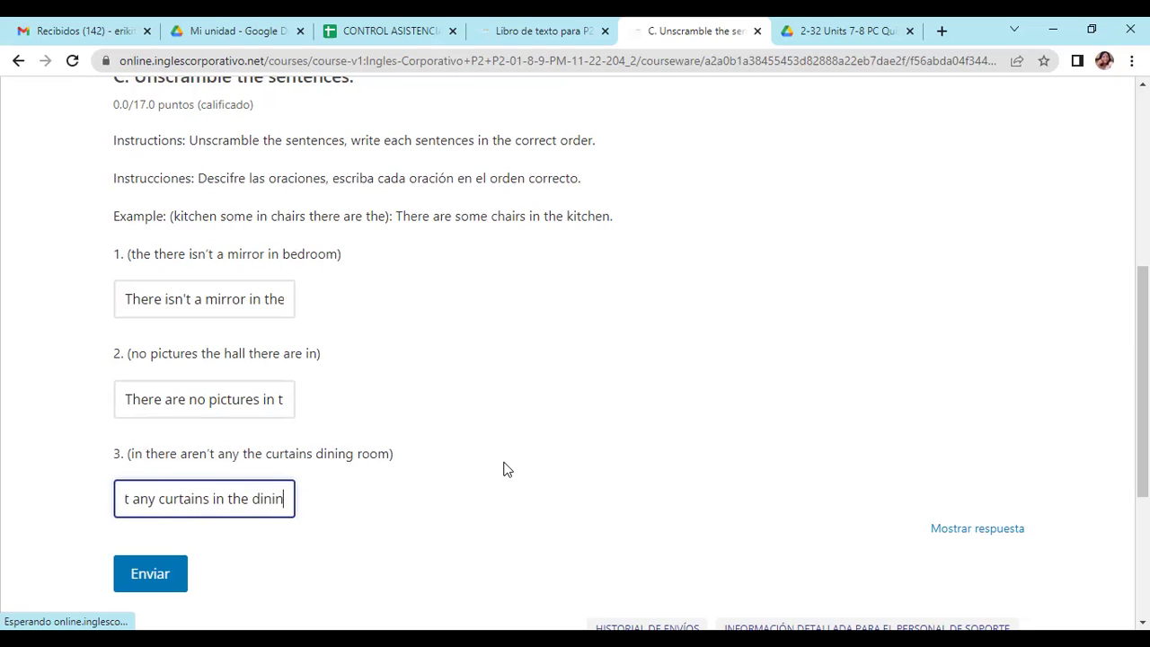
text(g )
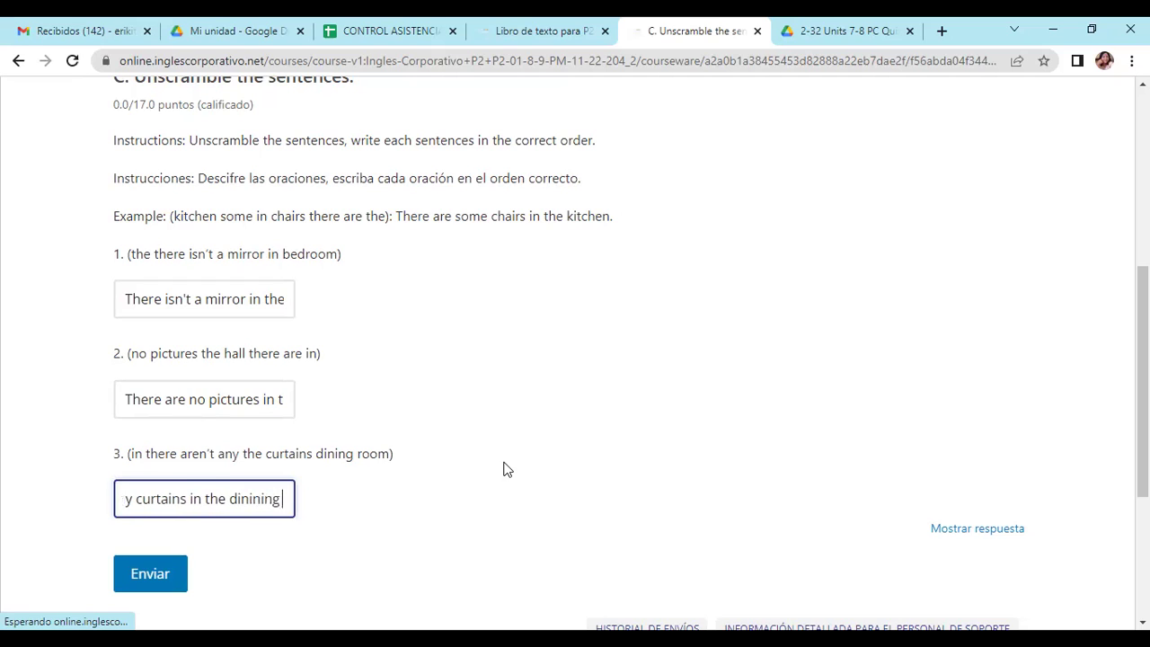
text(room.)
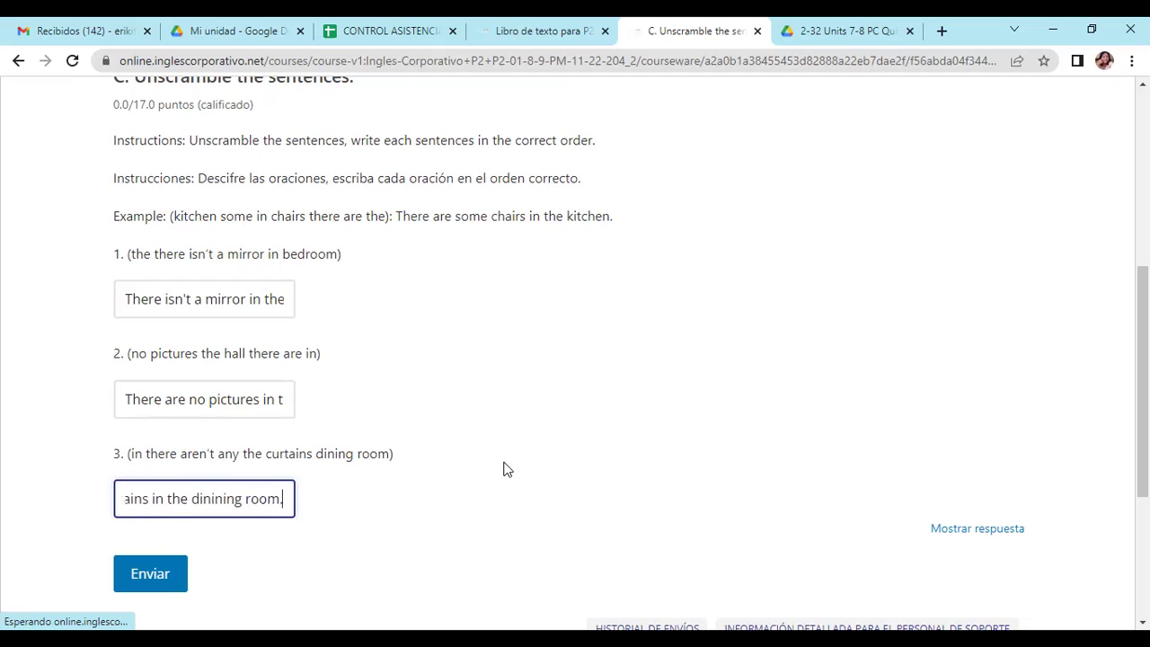
click(153, 584)
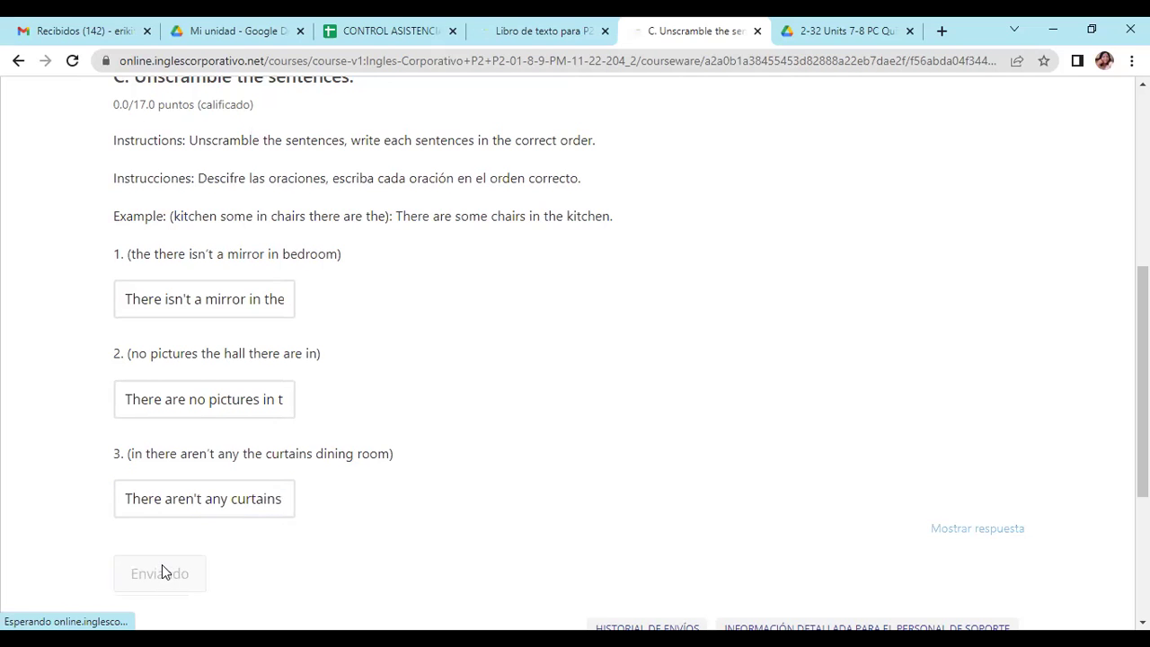
Clear the sentence 3 answer and refill it with the earlier entry "There aren't any curtains in the dinining room."
click(289, 474)
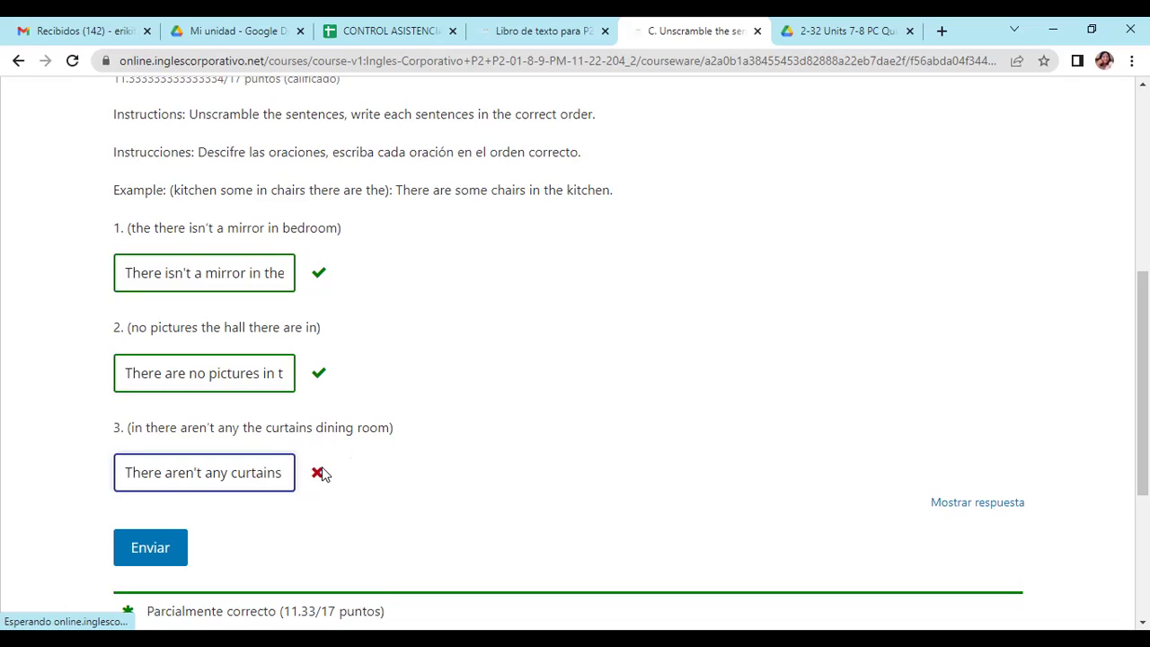
triple_click(251, 475)
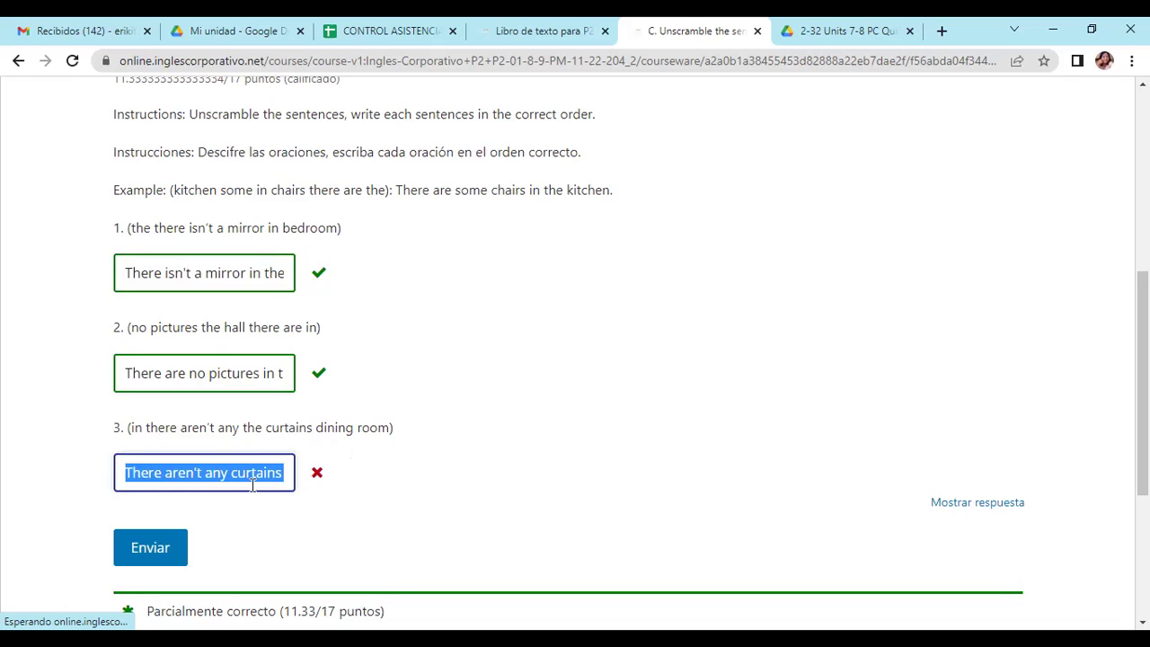
key(BackSpace)
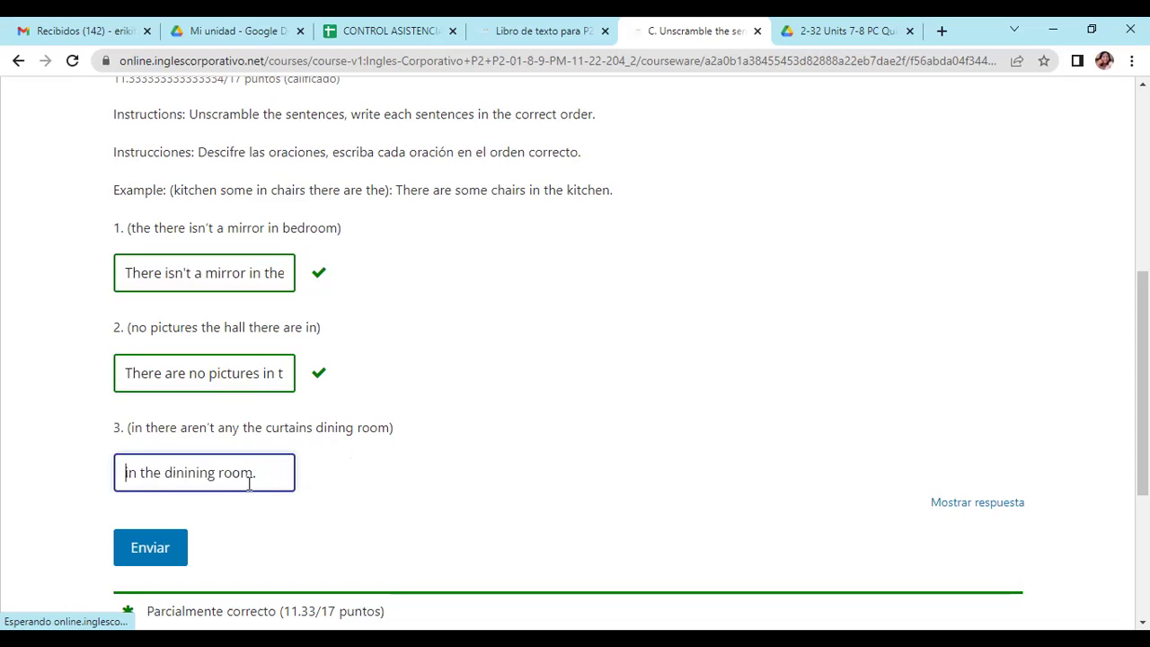
drag(261, 474, 108, 474)
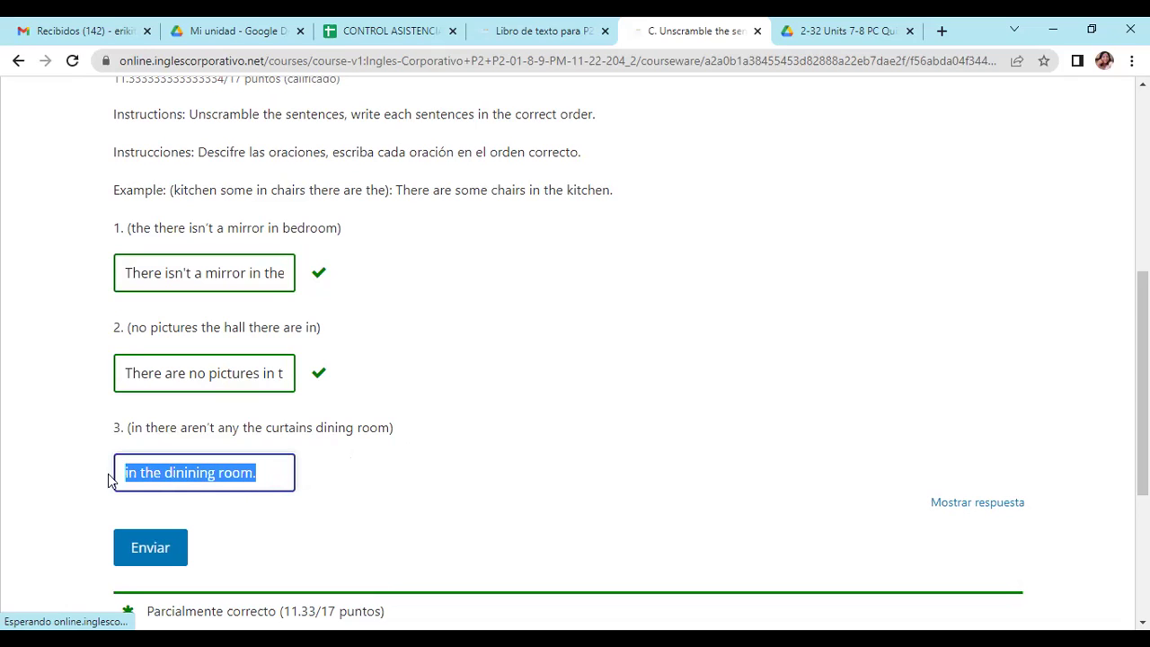
click(196, 473)
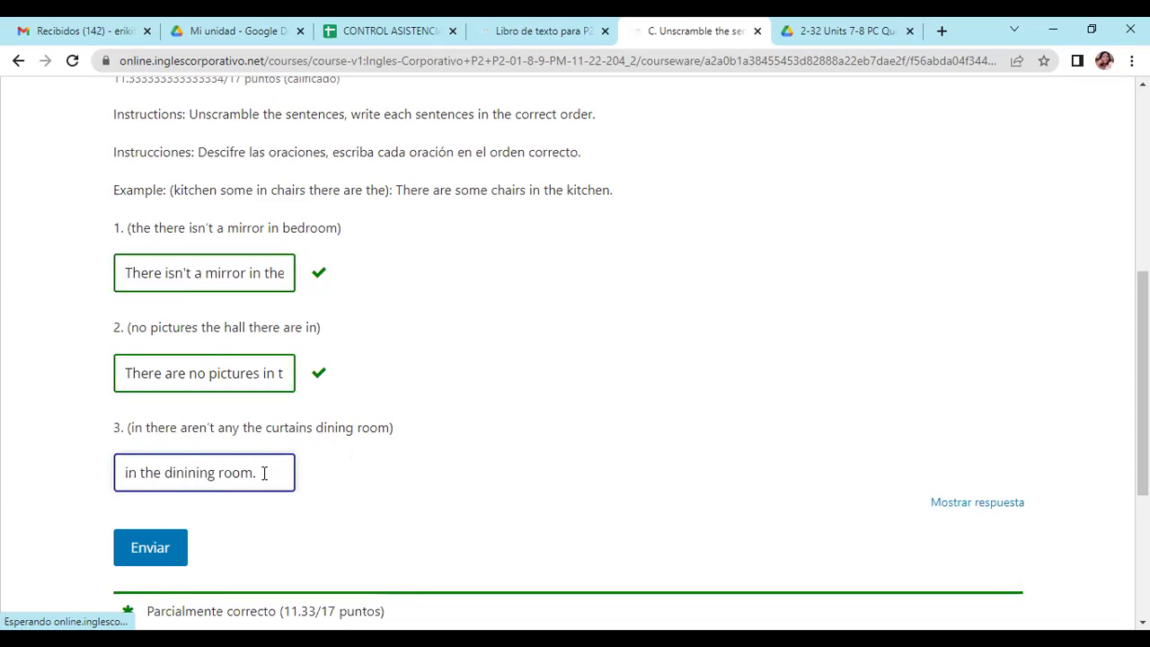
drag(265, 473, 59, 483)
text(There aren't any curtains)
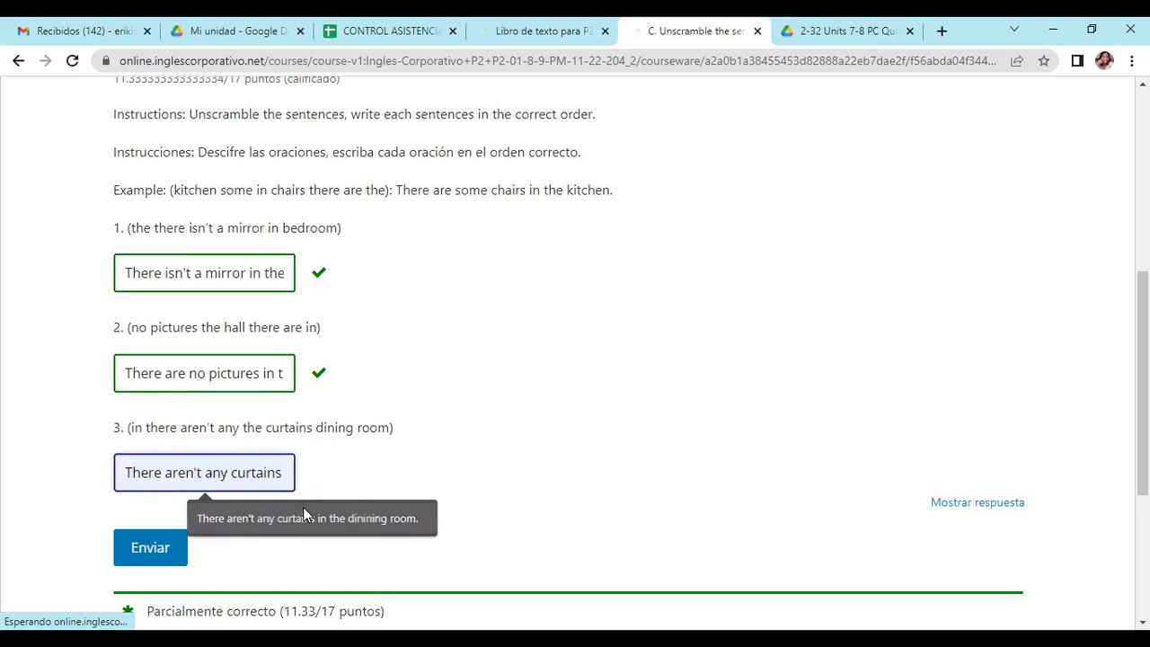
click(304, 516)
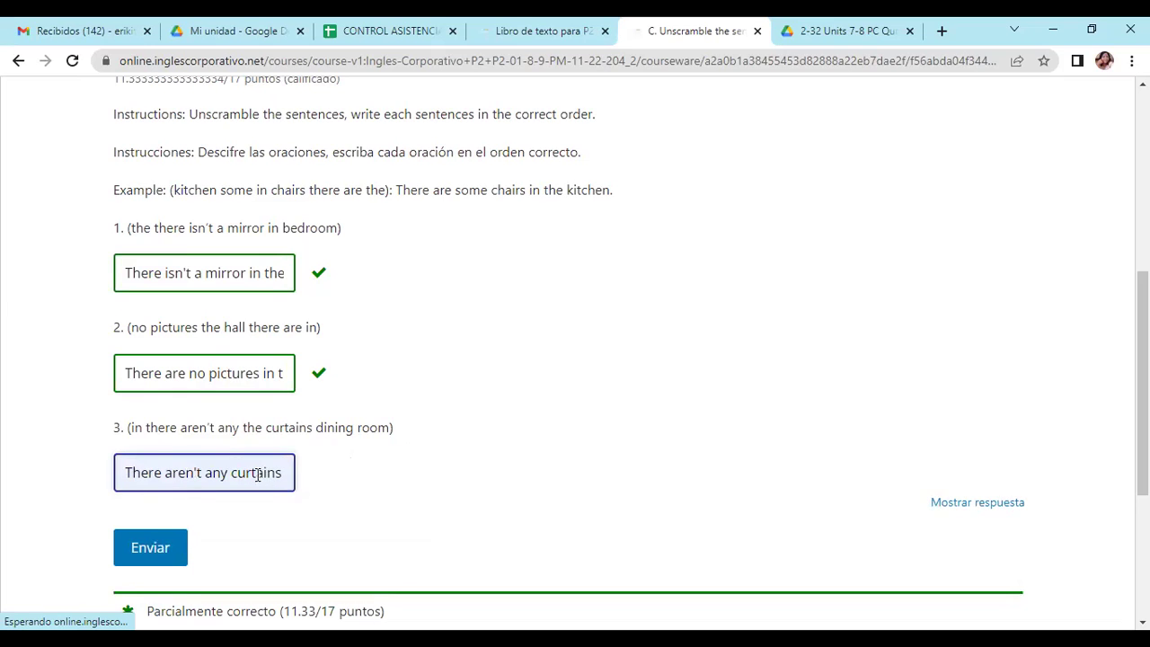
Correct "dinining" to "dining" in answer 3, making it "There aren't any curtains in the dining room.", and resubmit the exercise
click(268, 473)
key(Right)
key(Right)
key(Right)
key(Right)
key(Right)
key(Right)
key(Right)
key(Right)
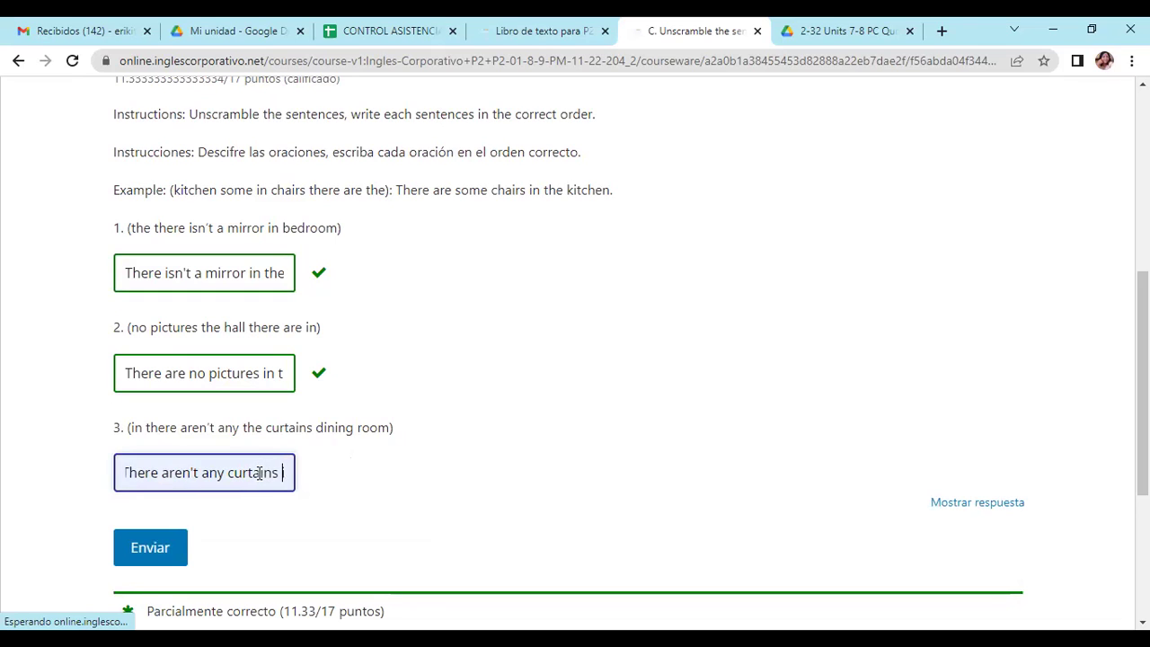
key(Right)
key(Right)
key(Right)
key(Right)
key(Right)
key(Right)
key(Right)
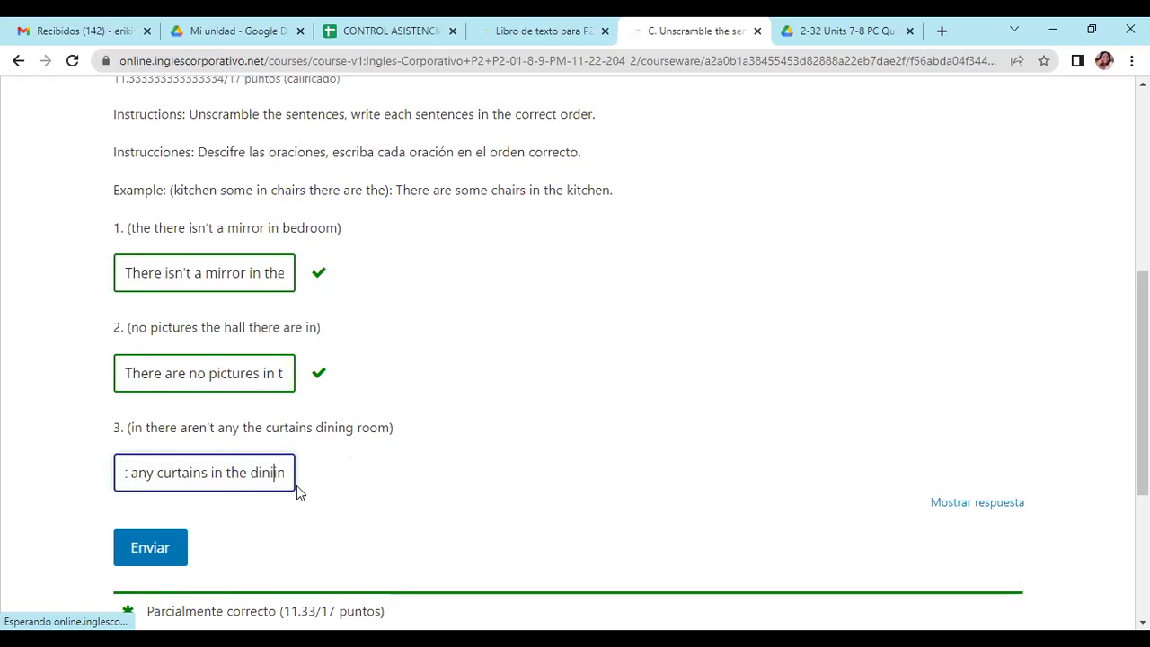
key(Right)
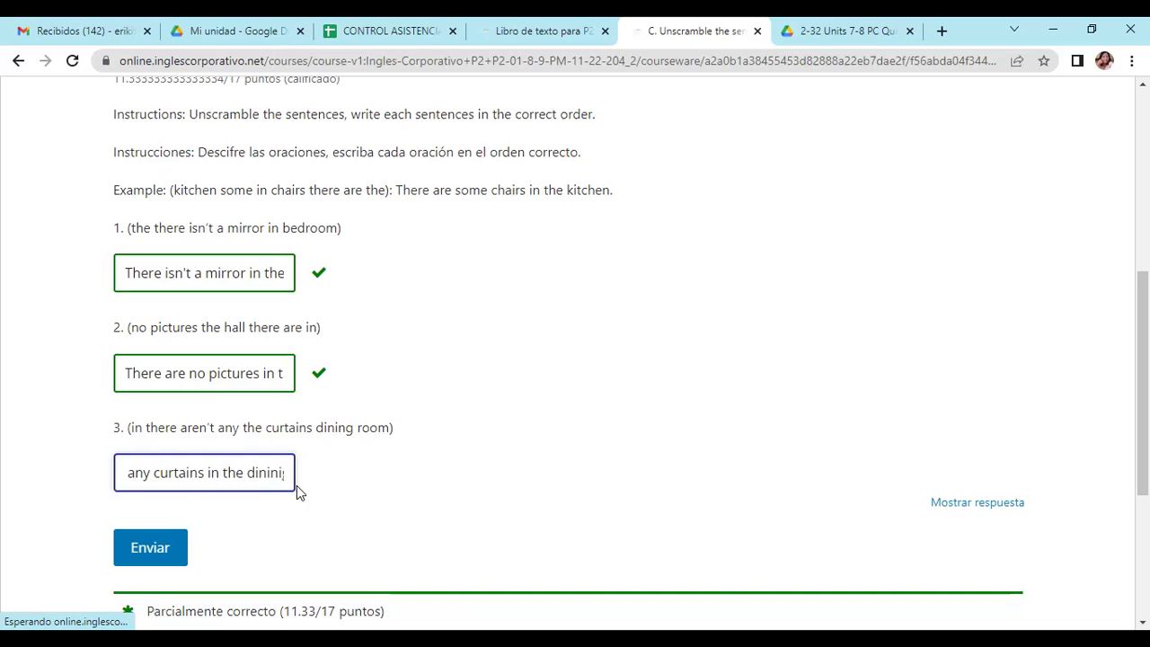
text(n)
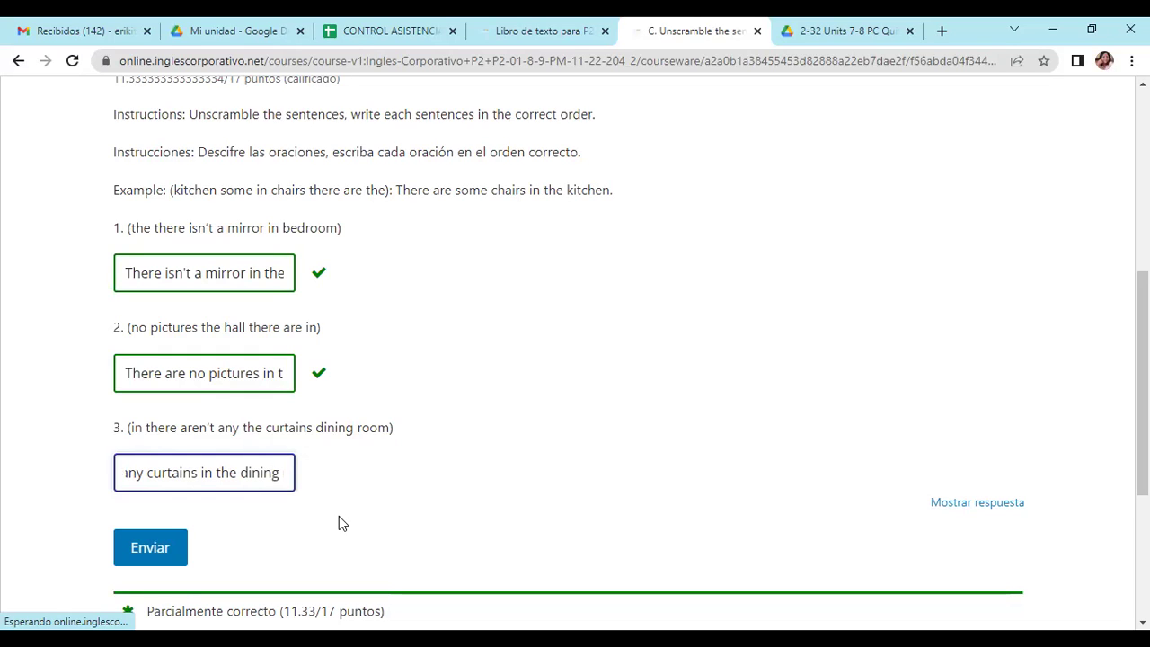
click(290, 473)
text(room.)
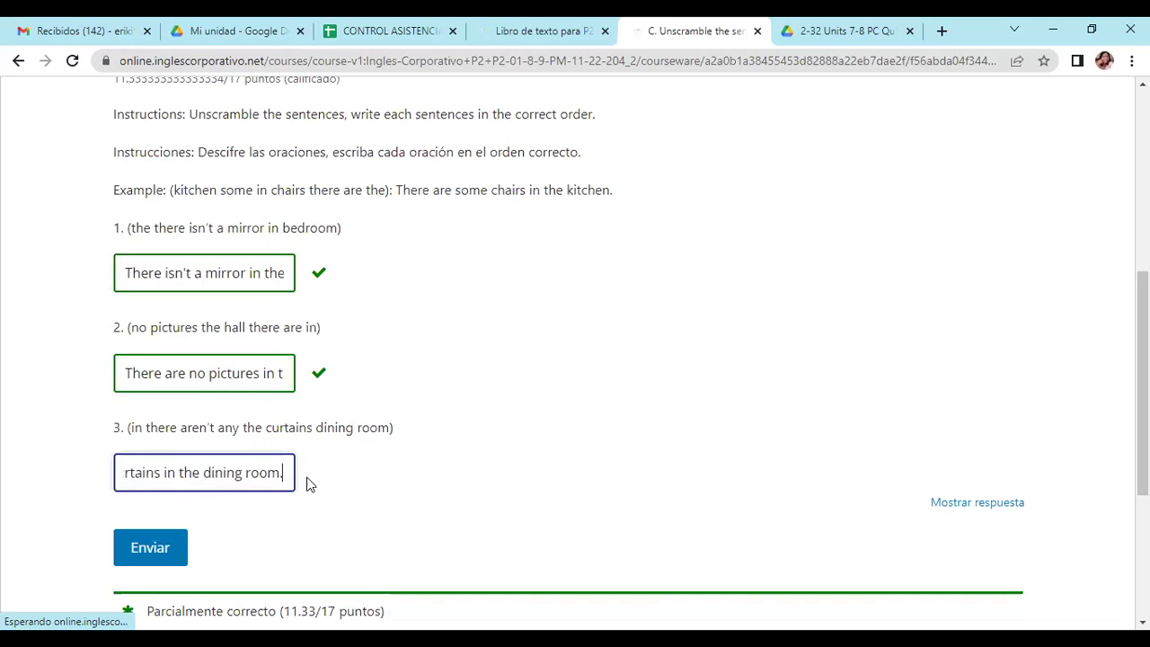
click(141, 564)
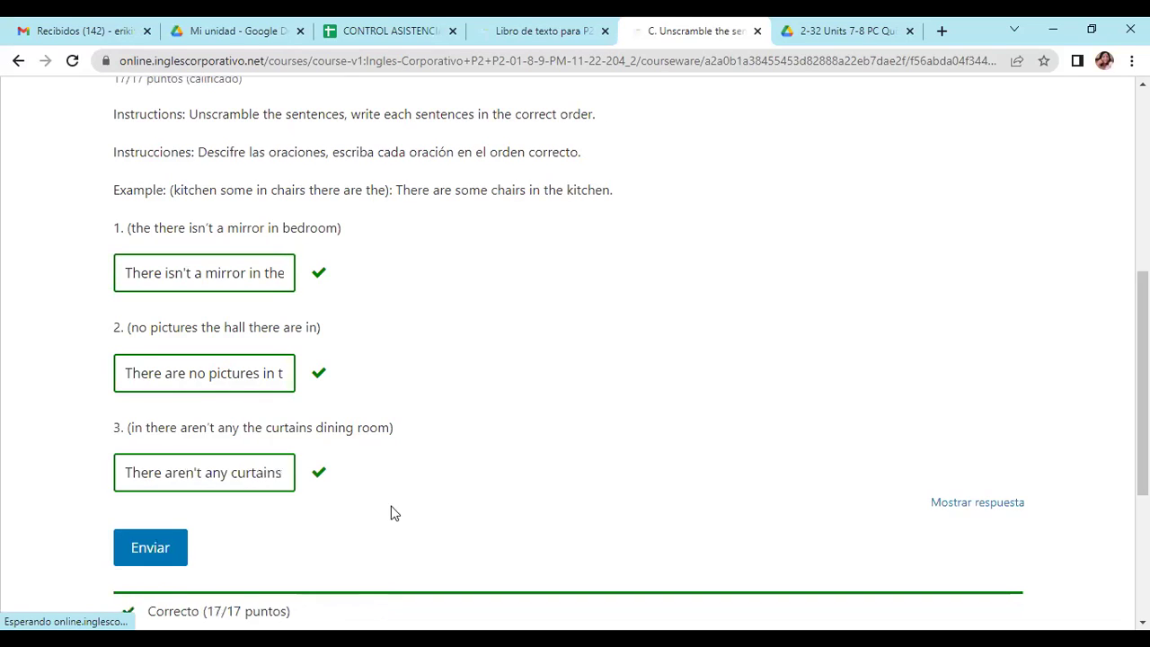